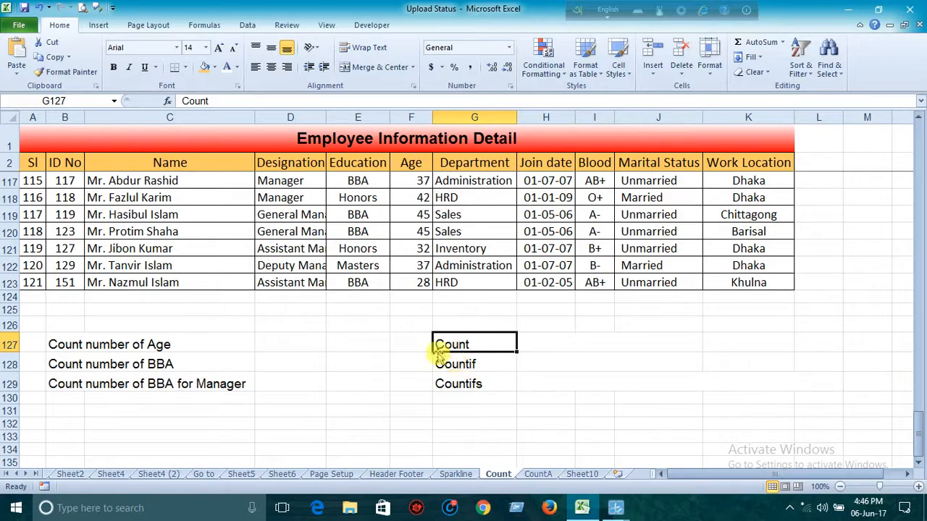
# Step: Look through the employee table from its first to its last record, checking the Name and Age columns
pyautogui.scroll(4, 432, 350)
pyautogui.scroll(20, 406, 328)
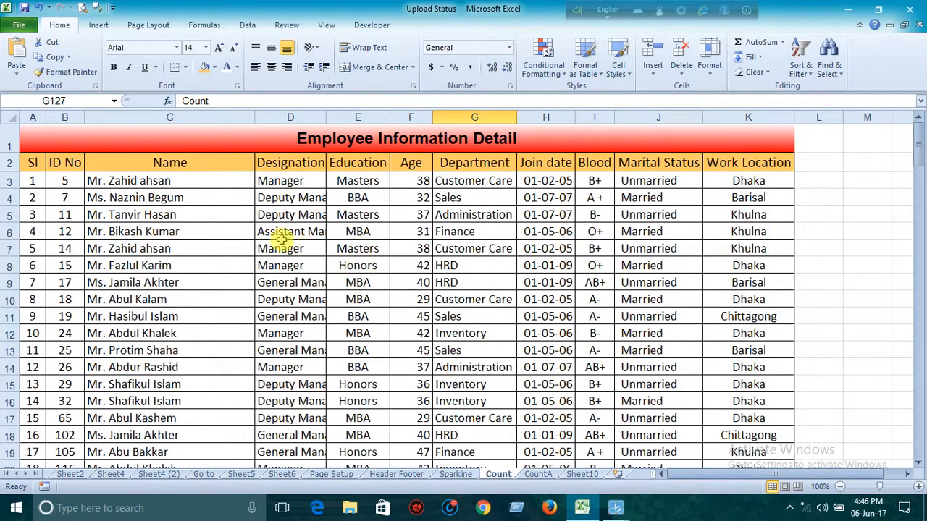
pyautogui.click(206, 183)
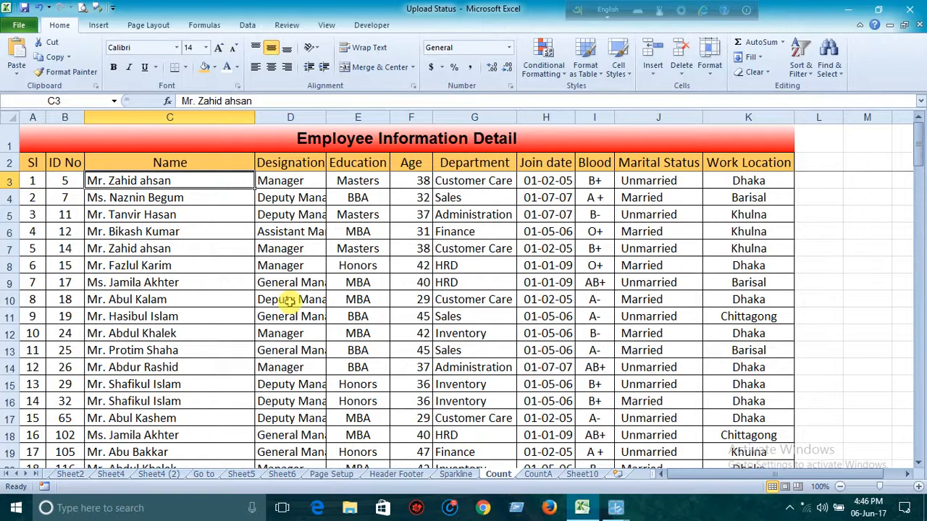
pyautogui.hotkey('ctrl', 'Down')
pyautogui.scroll(-2, 288, 311)
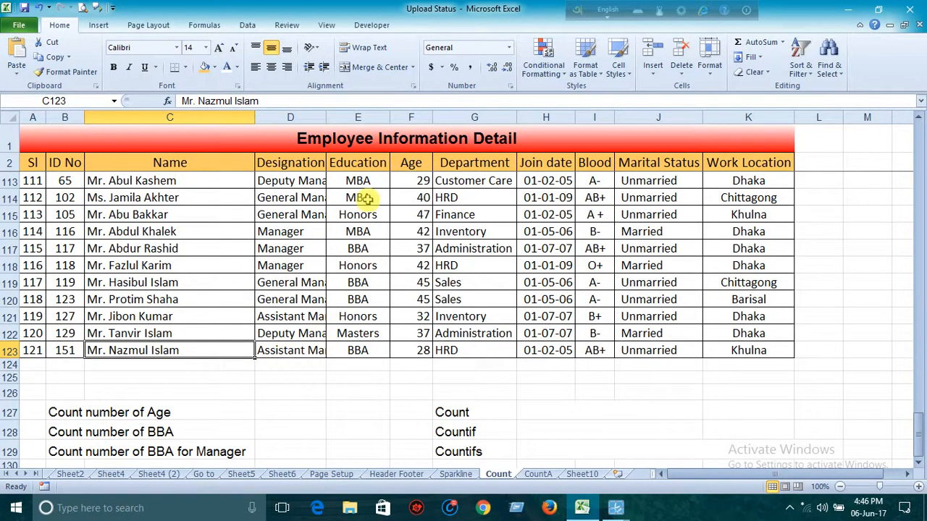
pyautogui.scroll(18, 355, 222)
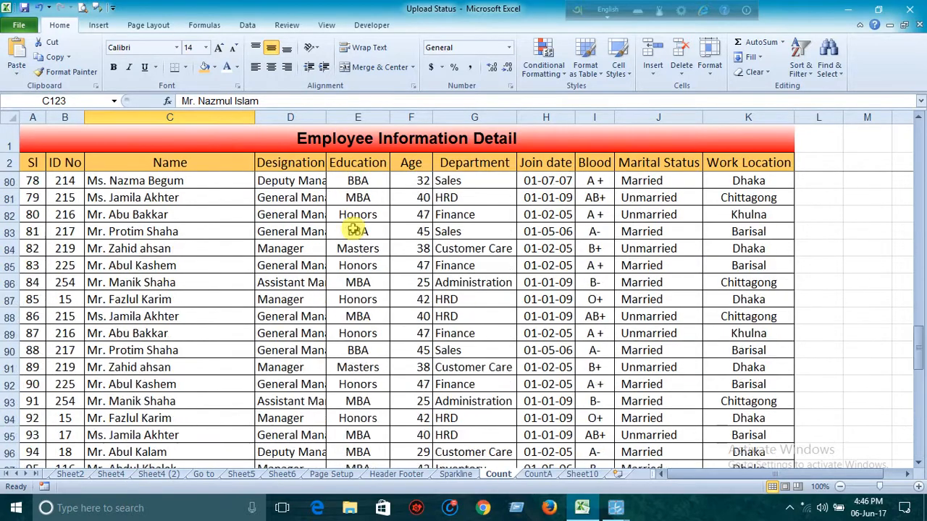
pyautogui.scroll(10, 130, 306)
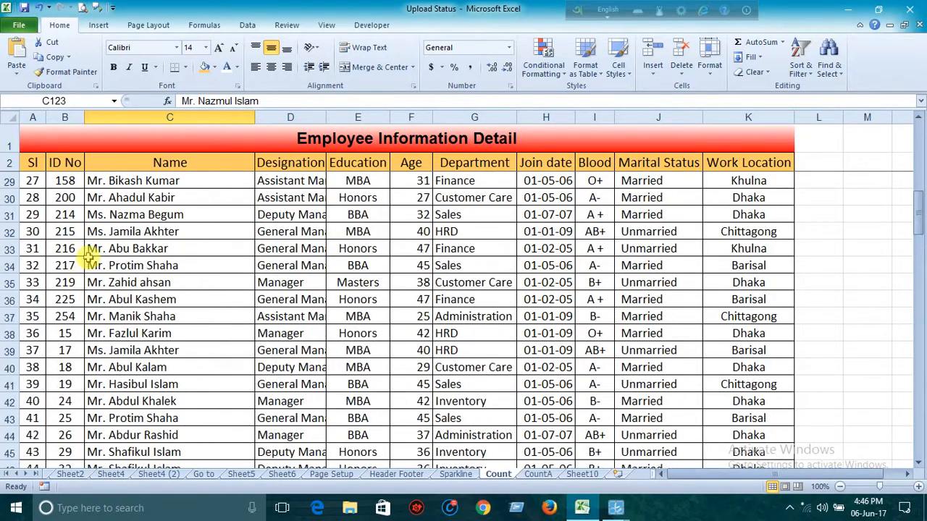
pyautogui.scroll(9, 387, 288)
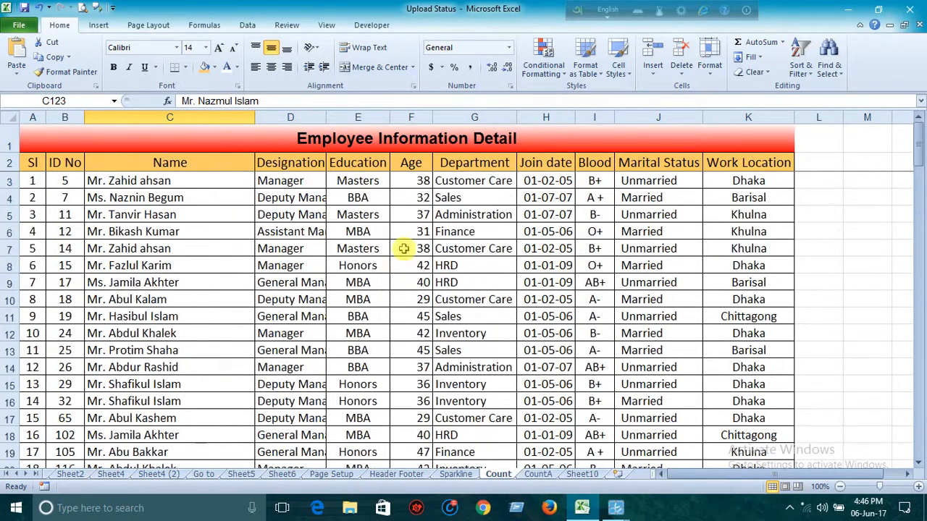
pyautogui.click(408, 181)
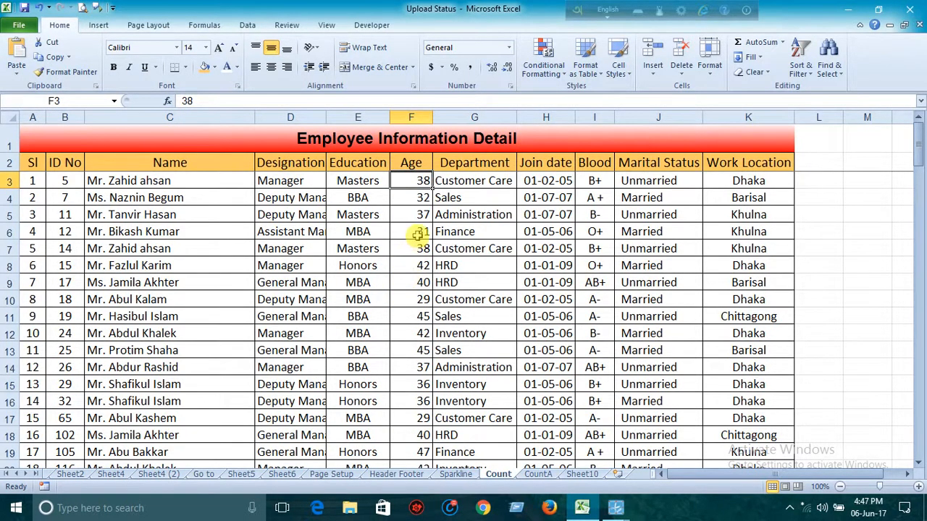
pyautogui.scroll(-20, 413, 236)
pyautogui.scroll(-7, 415, 252)
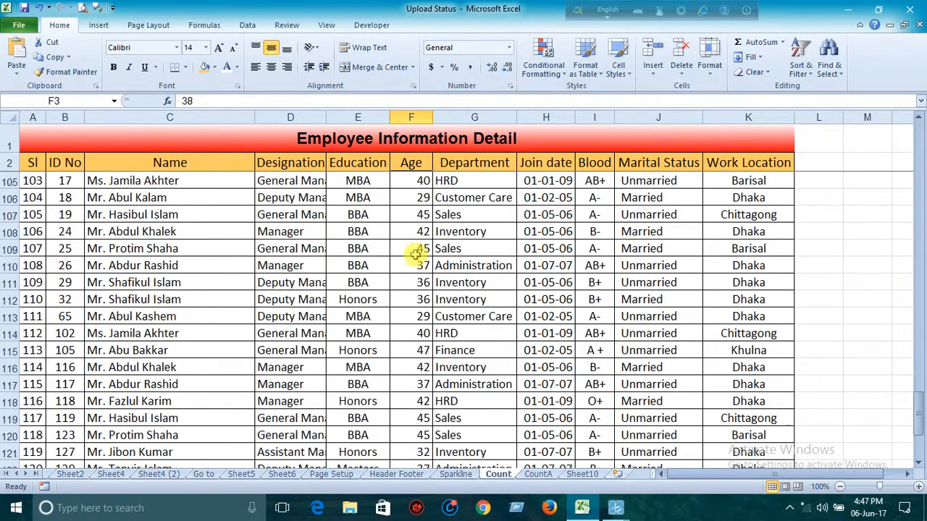
pyautogui.click(417, 250)
pyautogui.hotkey('ctrl', 'Down')
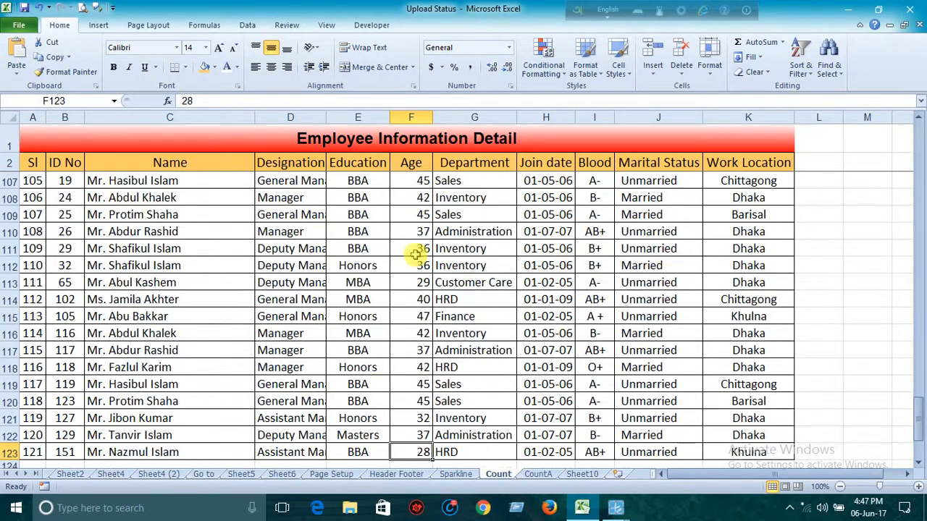
pyautogui.scroll(-3, 430, 290)
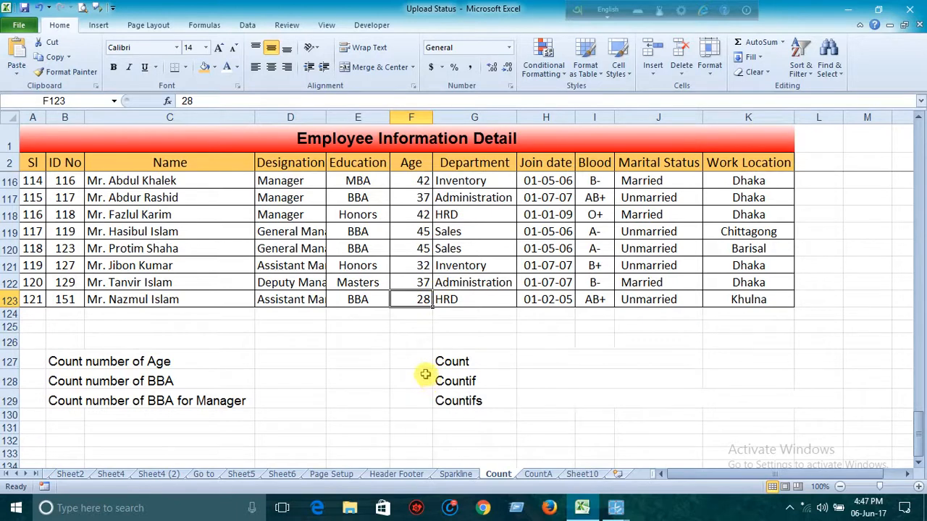
# Step: Enter =COUNT(F3:F123) in E127 to count the Age values
pyautogui.click(359, 365)
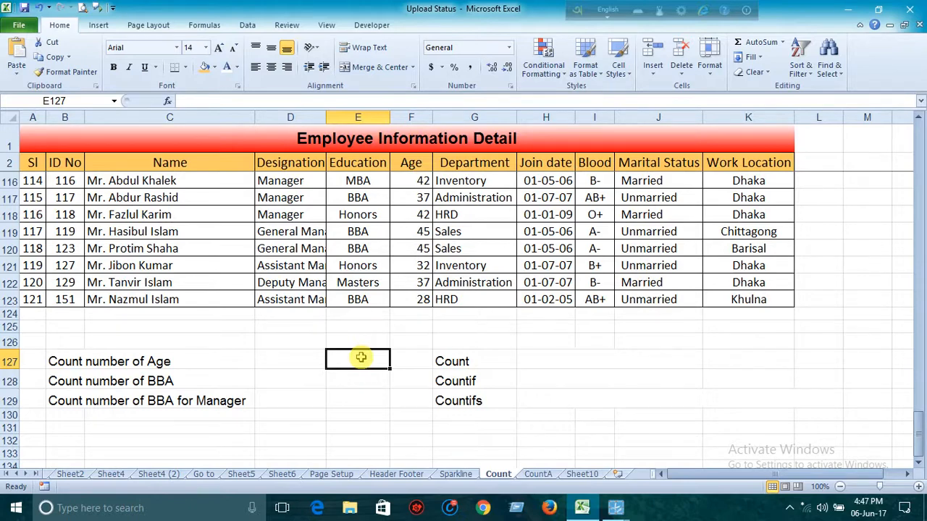
pyautogui.write('=')
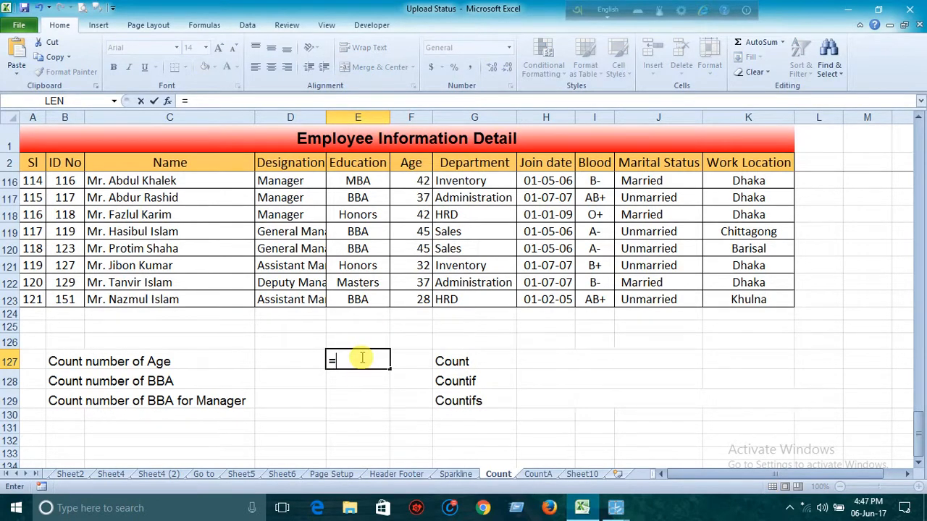
pyautogui.write('Coun')
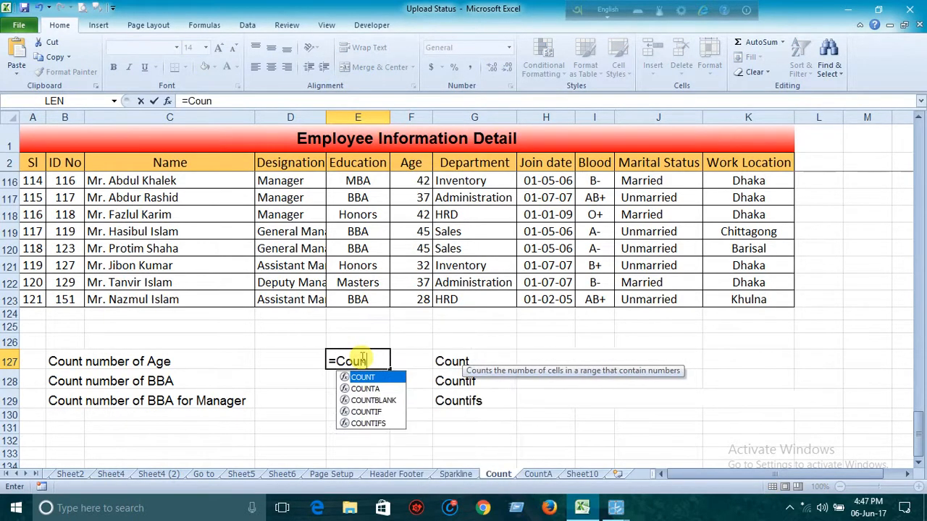
pyautogui.write('t')
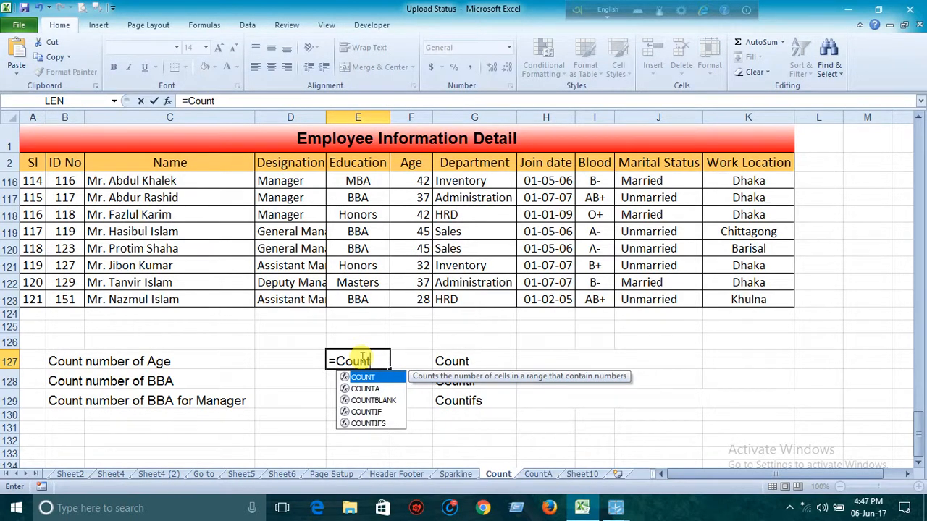
pyautogui.write('(')
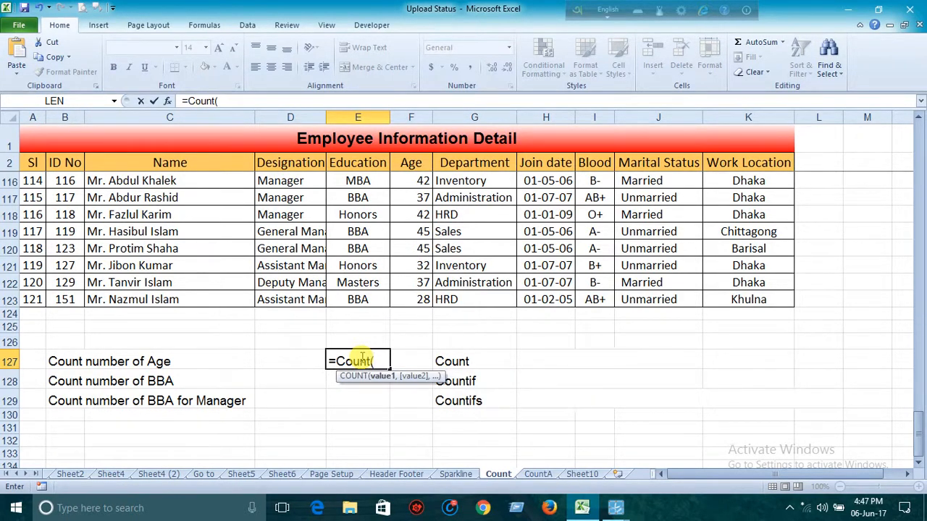
pyautogui.click(420, 302)
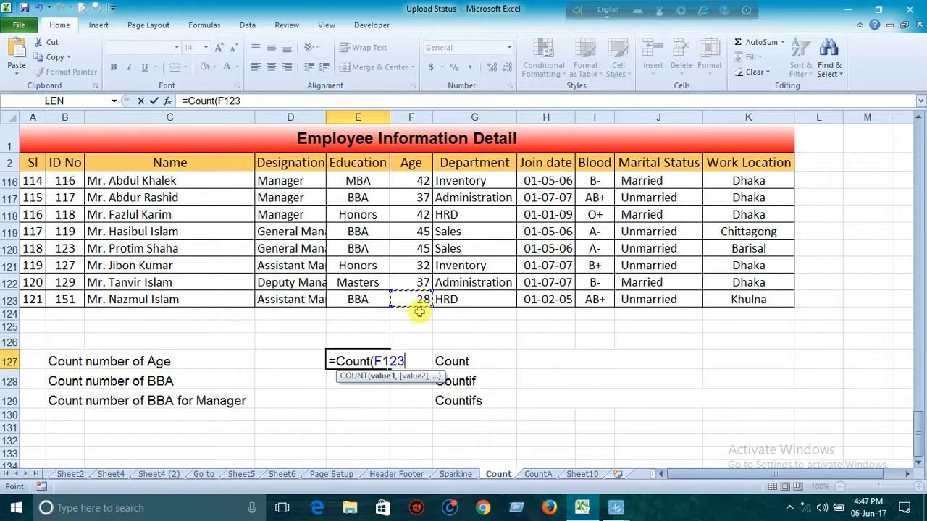
pyautogui.hotkey('ctrl', 'shift', 'Up')
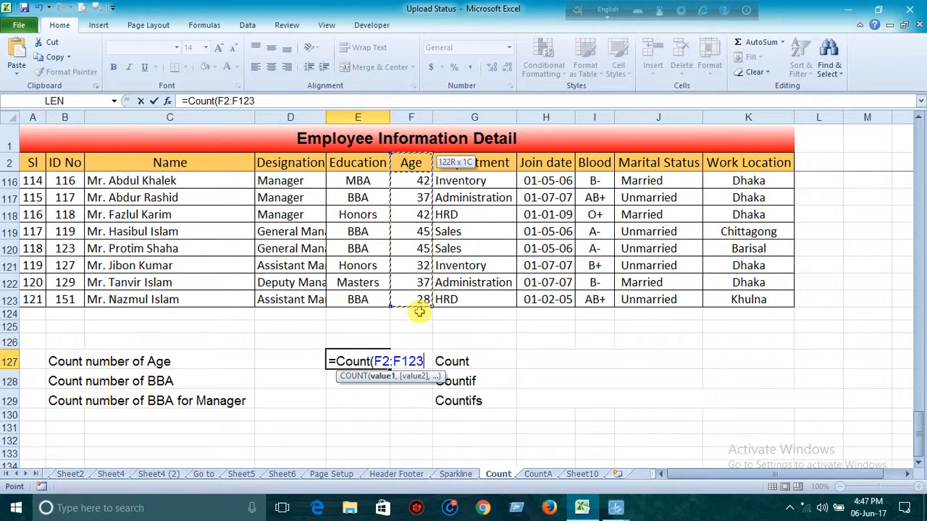
pyautogui.hotkey('shift', 'Down')
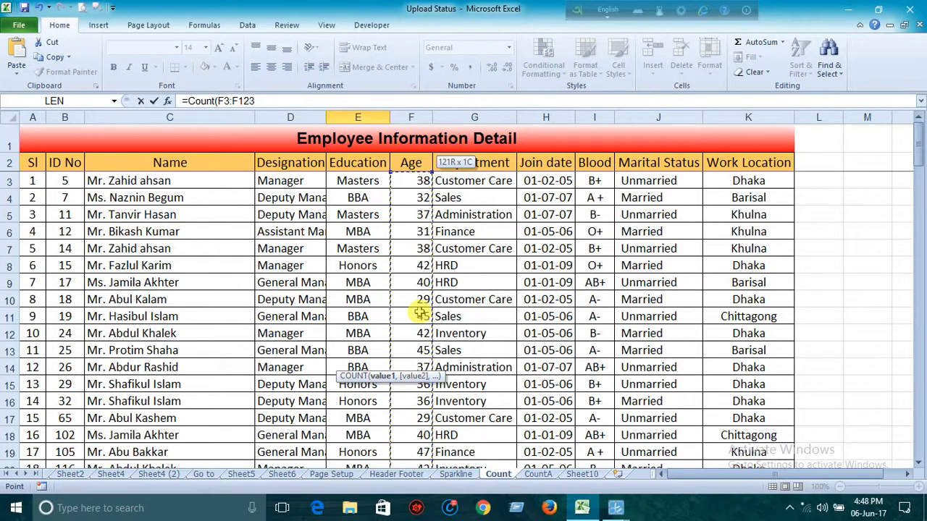
pyautogui.click(263, 100)
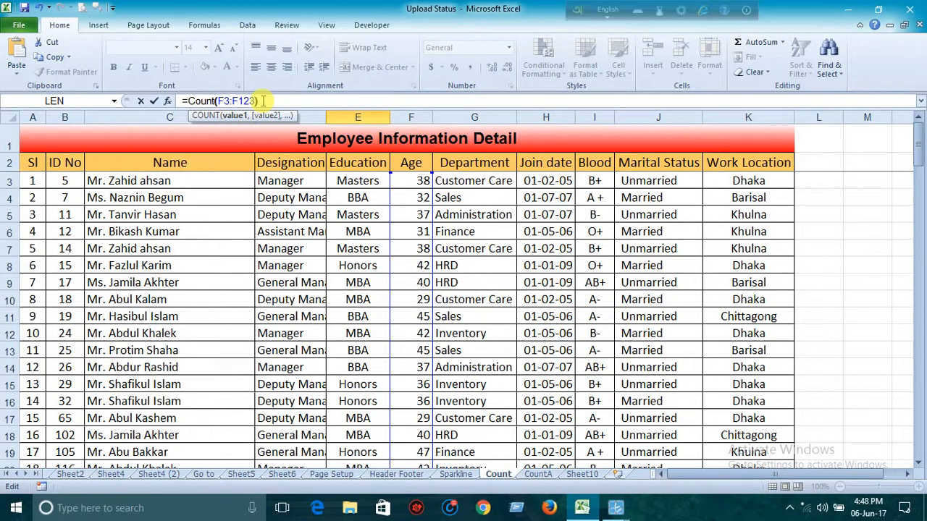
pyautogui.press('Return')
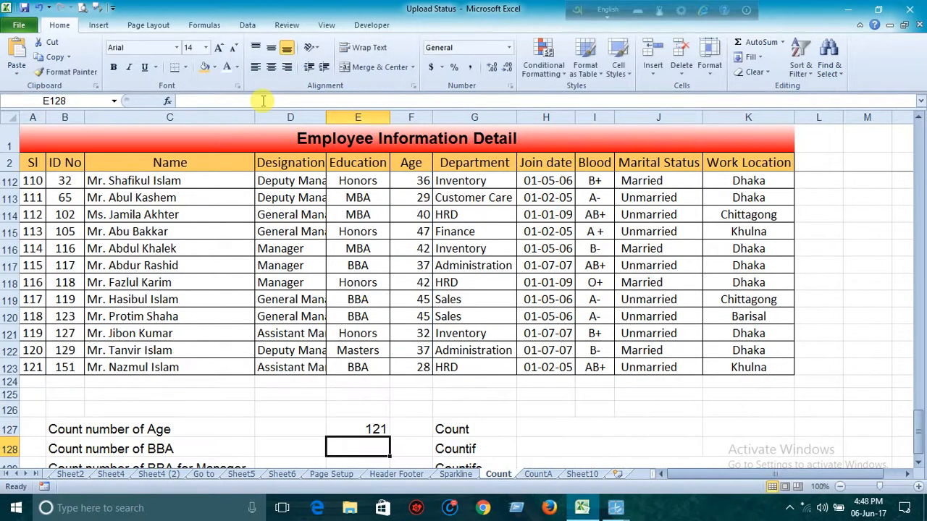
pyautogui.click(371, 427)
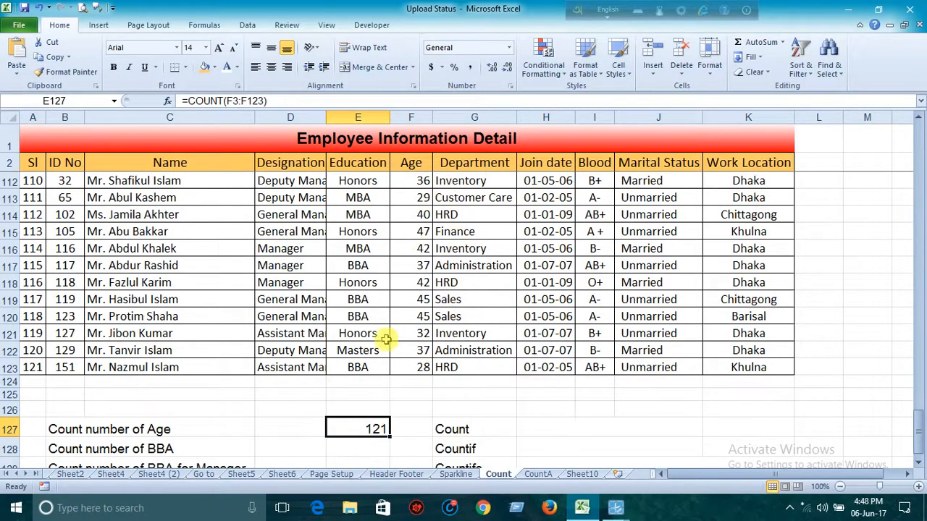
# Step: Test the count formula by clearing the Age values in F116, F122 and F123
pyautogui.click(420, 248)
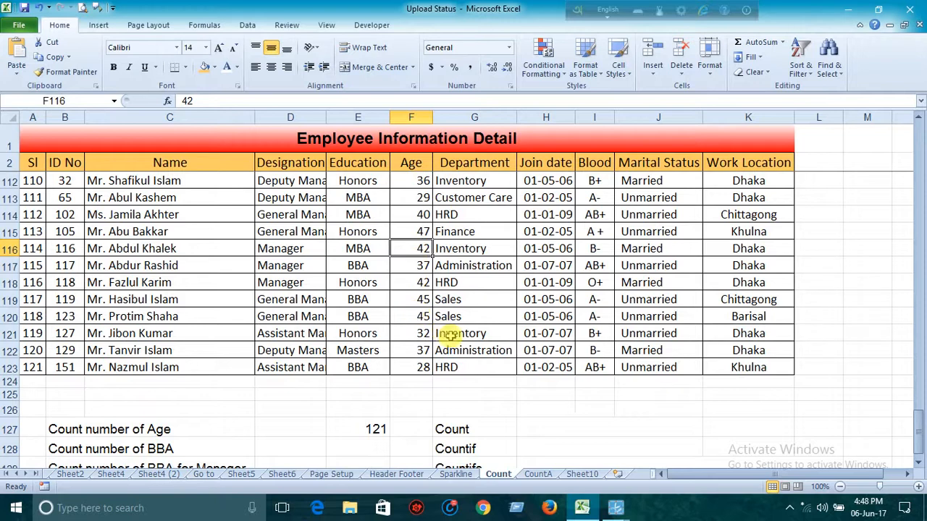
pyautogui.press('Delete')
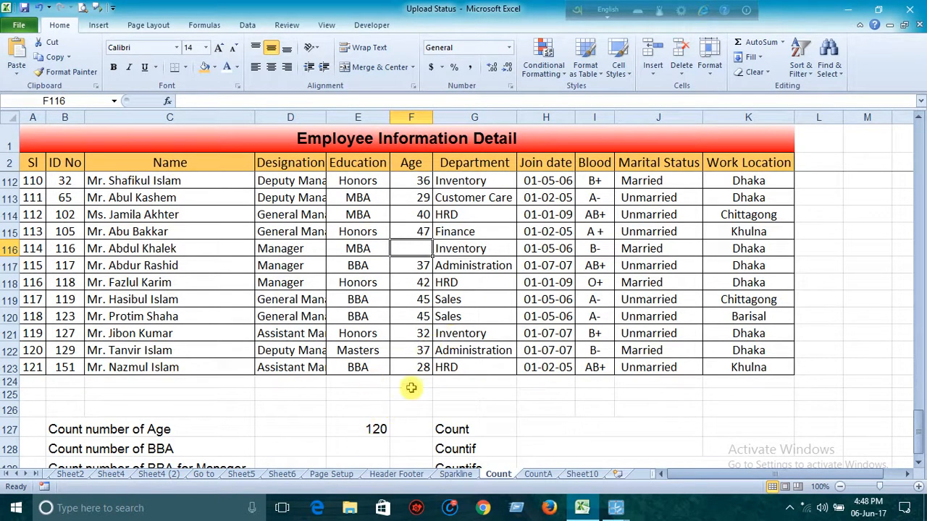
pyautogui.click(419, 350)
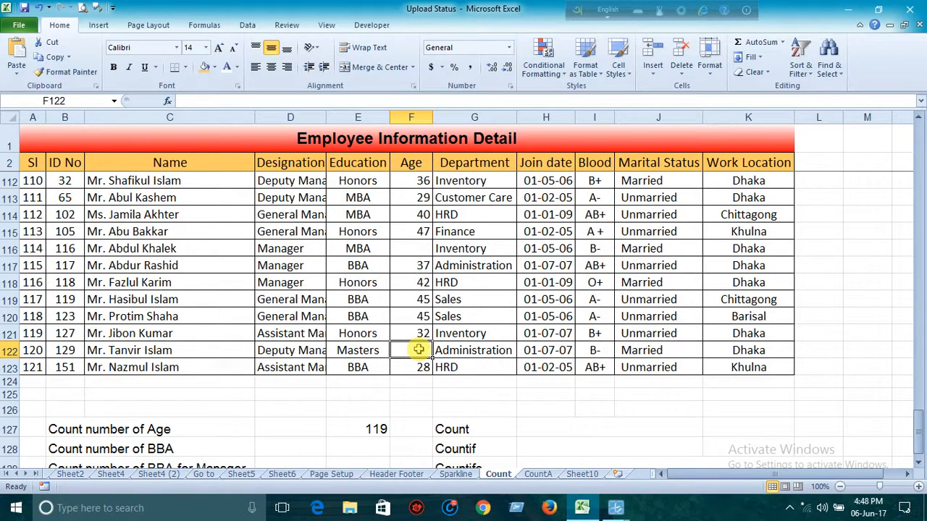
pyautogui.click(422, 366)
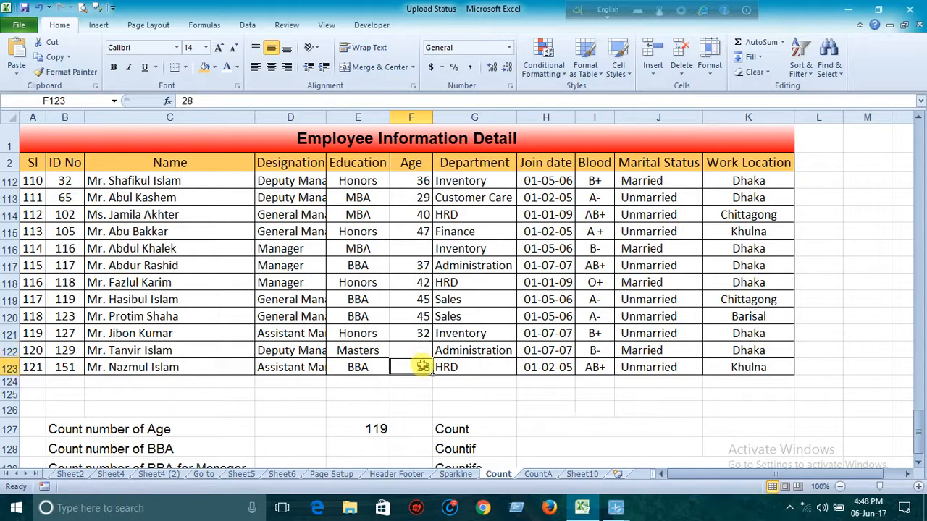
pyautogui.press('Delete')
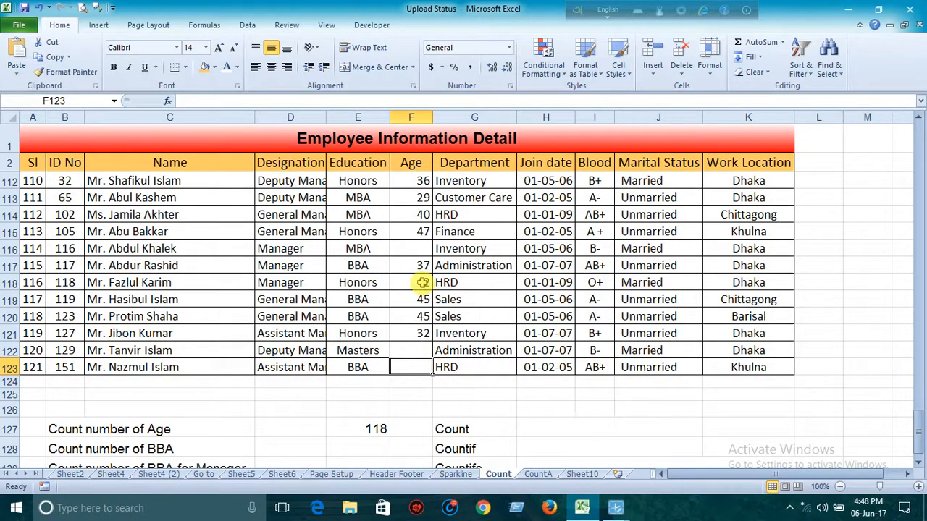
# Step: Undo the three Age value deletions in F123, F122 and F116
pyautogui.hotkey('ctrl', 'z')
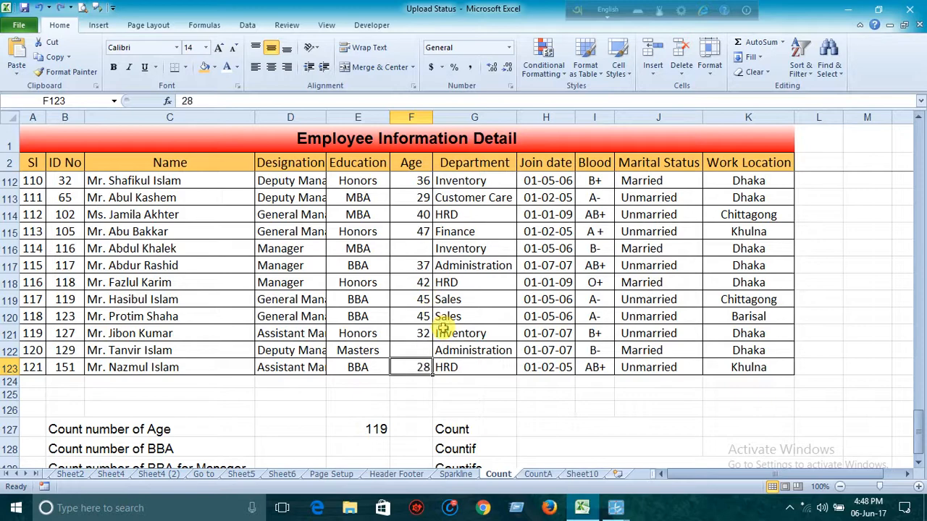
pyautogui.press('Up')
pyautogui.hotkey('ctrl', 'z')
pyautogui.hotkey('ctrl', 'z')
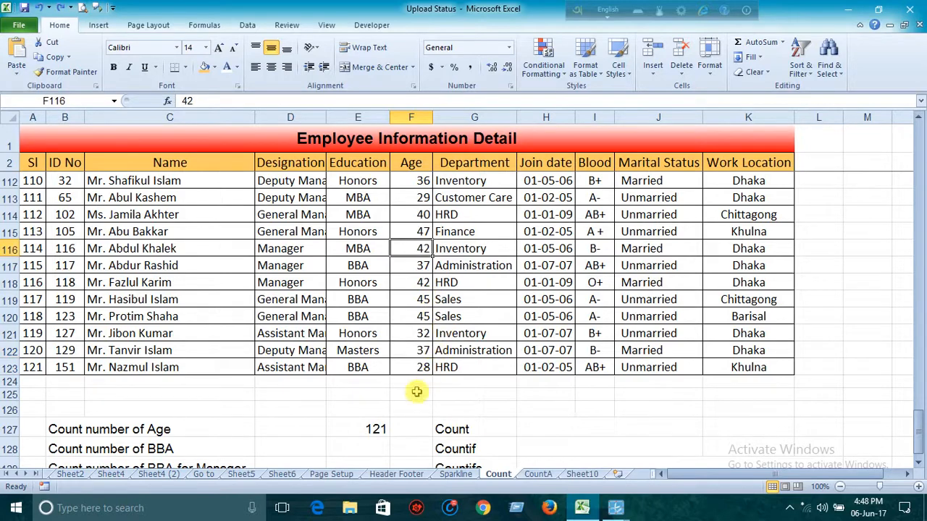
# Step: Examine the Education column for the BBA count and select the result cell E128
pyautogui.scroll(-1, 392, 413)
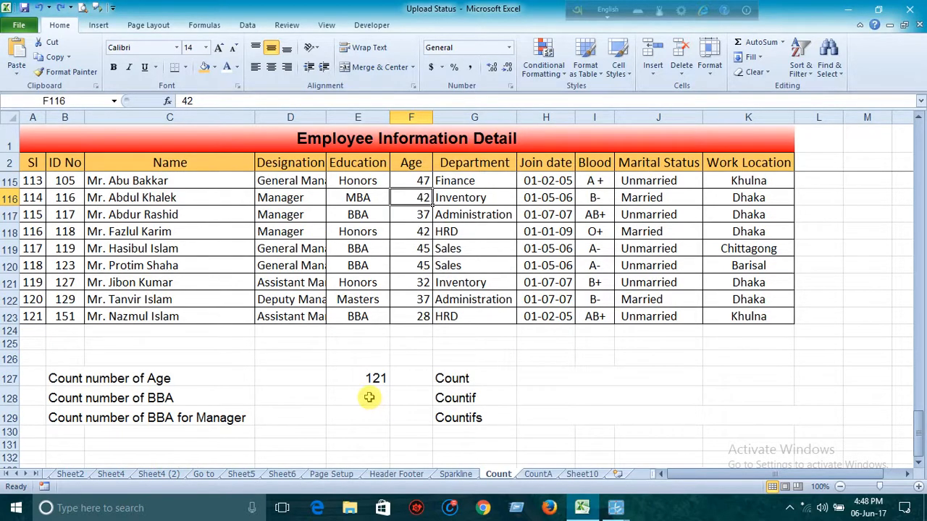
pyautogui.click(368, 396)
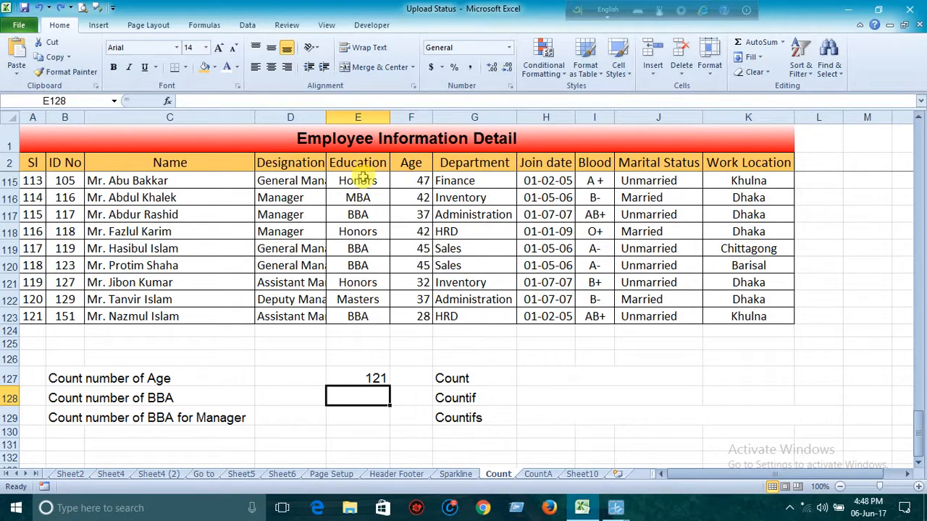
pyautogui.click(360, 316)
pyautogui.scroll(11, 363, 304)
pyautogui.scroll(-15, 366, 268)
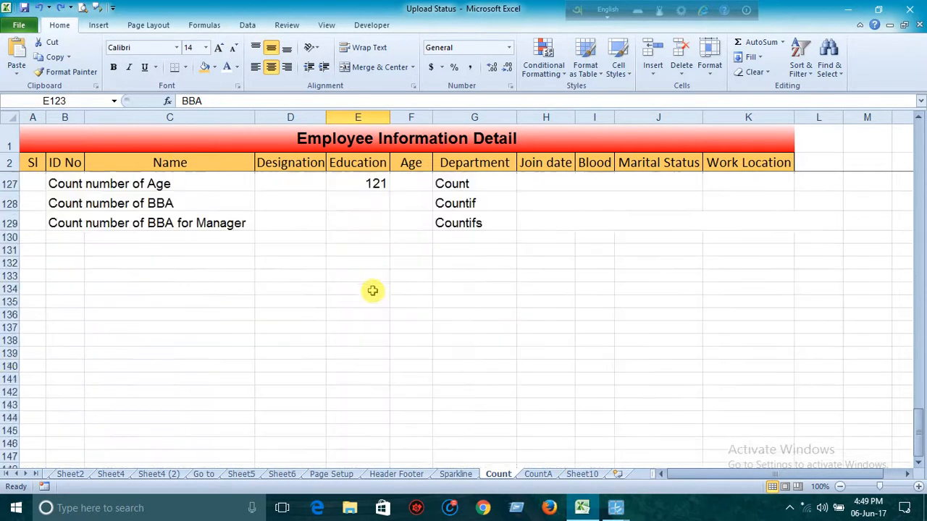
pyautogui.scroll(2, 372, 291)
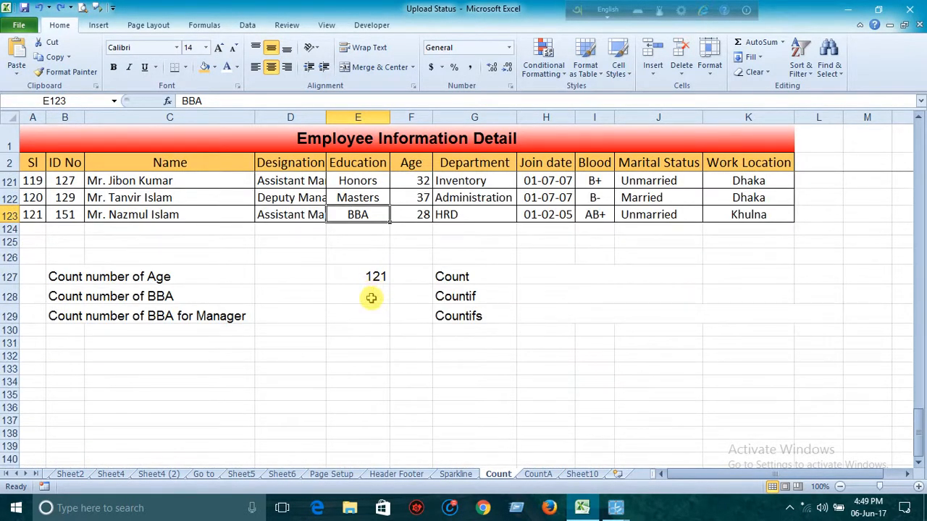
pyautogui.click(371, 298)
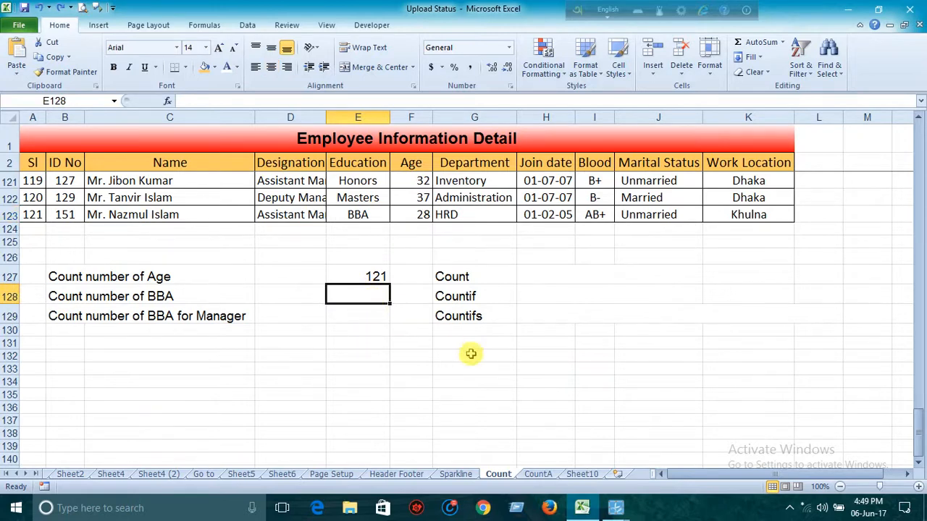
# Step: Set the font color of H127:K127, beside the Count label, to Automatic to reveal the hidden formula text
pyautogui.click(535, 278)
pyautogui.moveTo(577, 279); pyautogui.dragTo(729, 277)
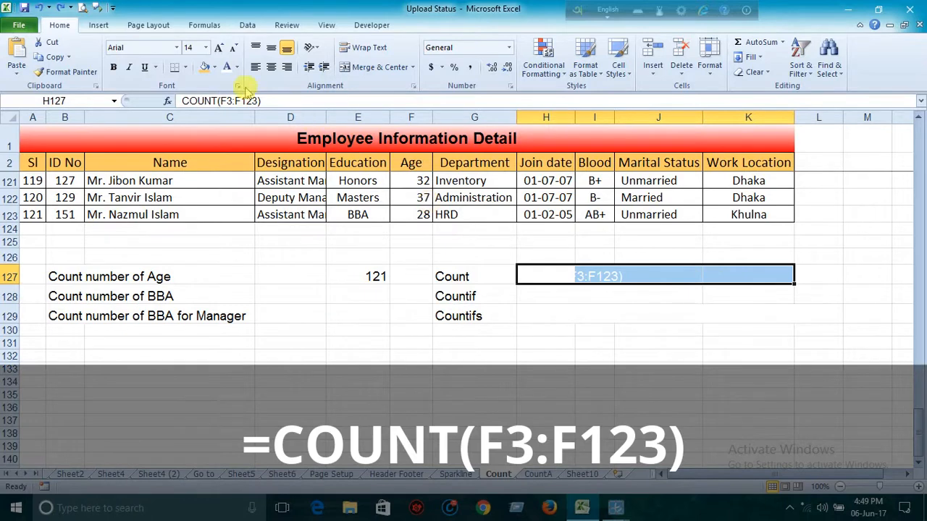
pyautogui.click(242, 69)
pyautogui.click(236, 93)
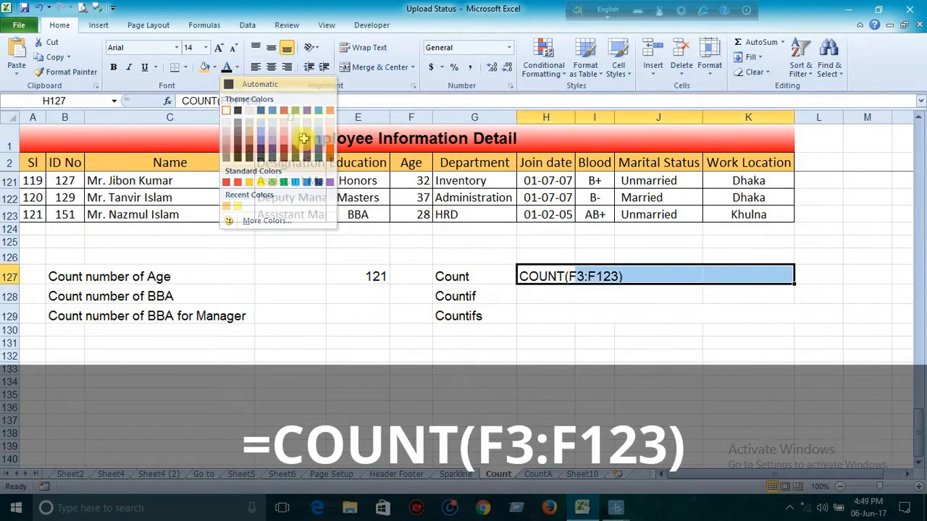
# Step: Start a COUNTIF formula in E128 with the Education values E3:E123 as its range
pyautogui.click(360, 293)
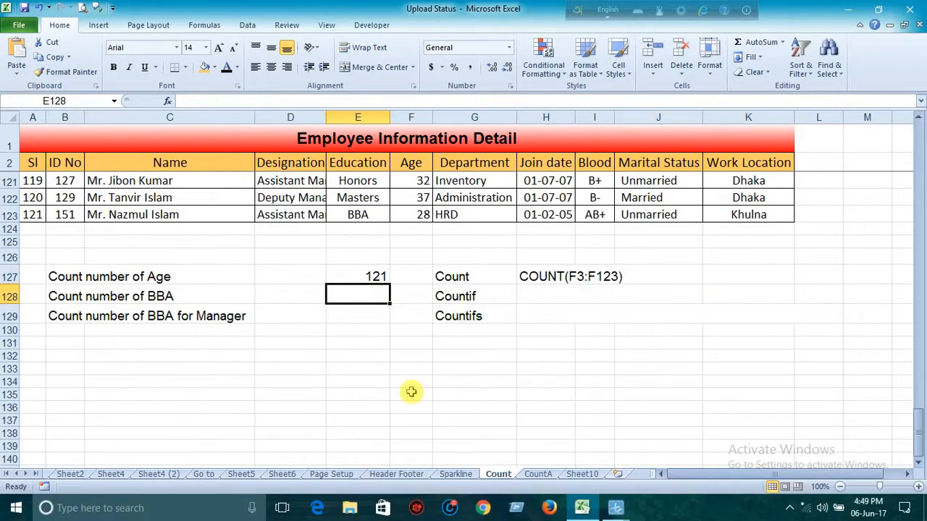
pyautogui.write('=')
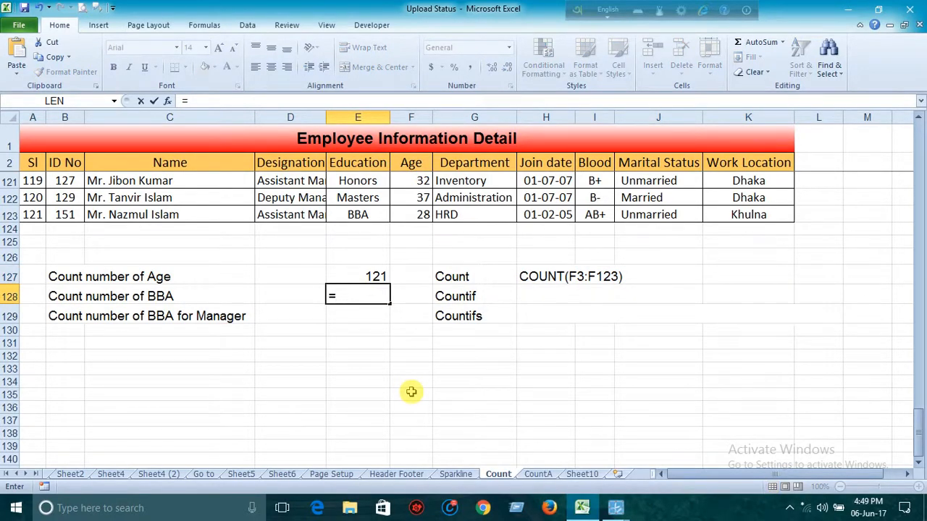
pyautogui.write('Cou')
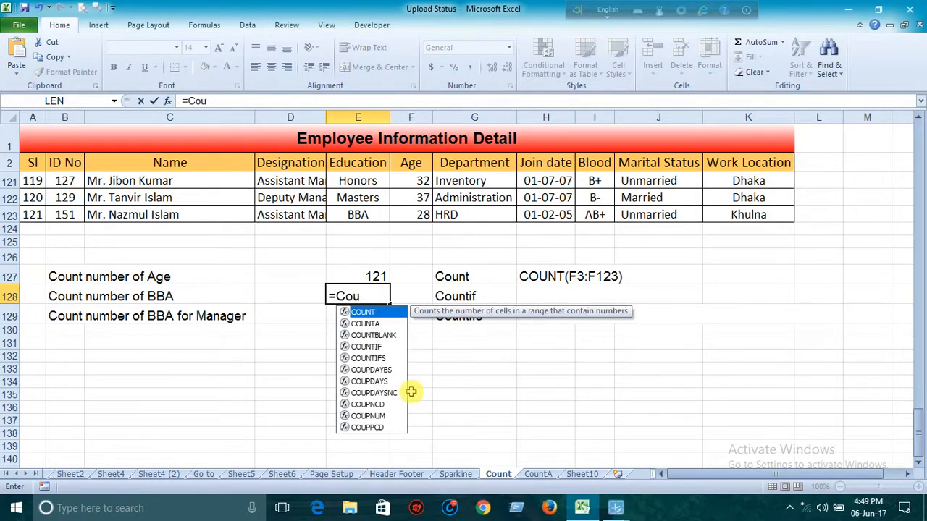
pyautogui.write('nti')
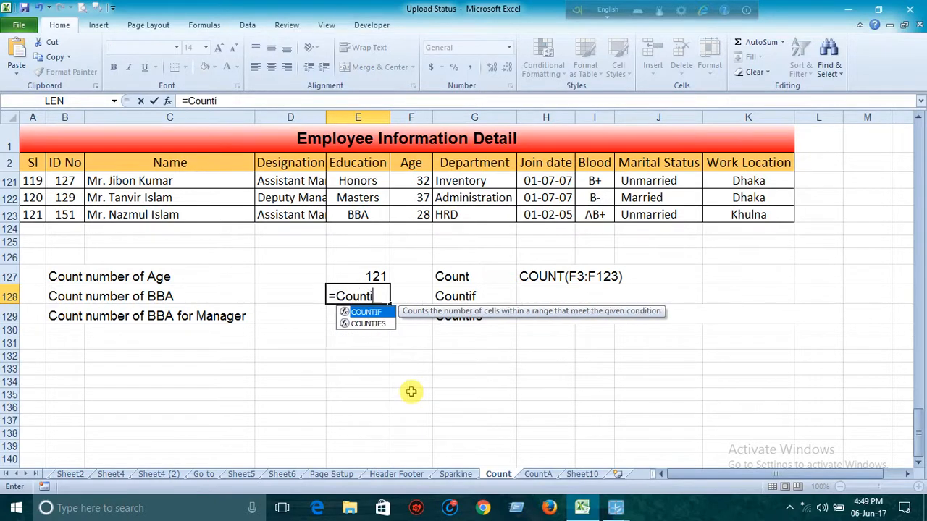
pyautogui.write('f(')
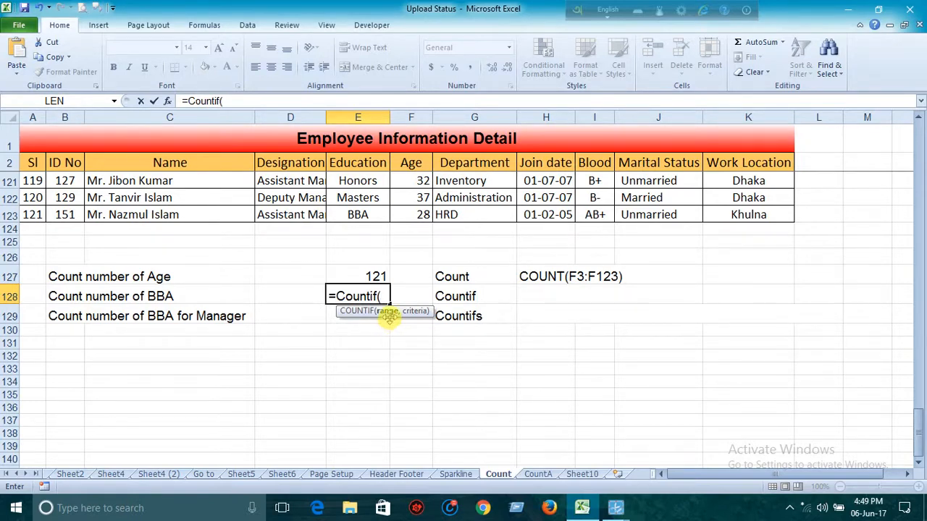
pyautogui.click(359, 213)
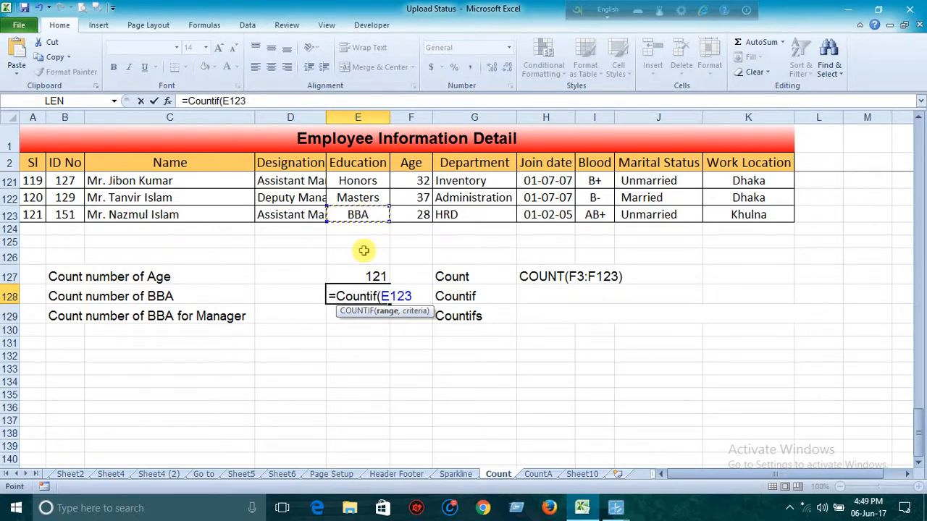
pyautogui.hotkey('ctrl', 'shift', 'Up')
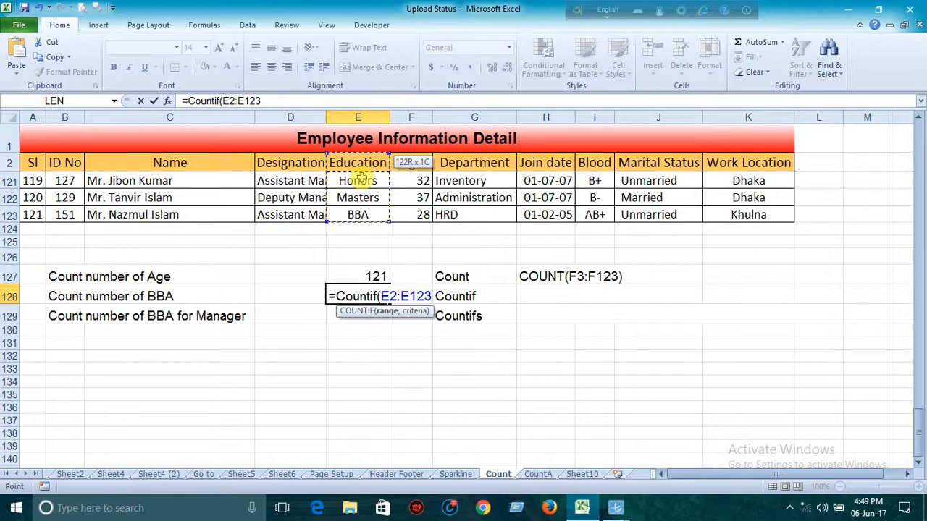
pyautogui.hotkey('shift', 'Down')
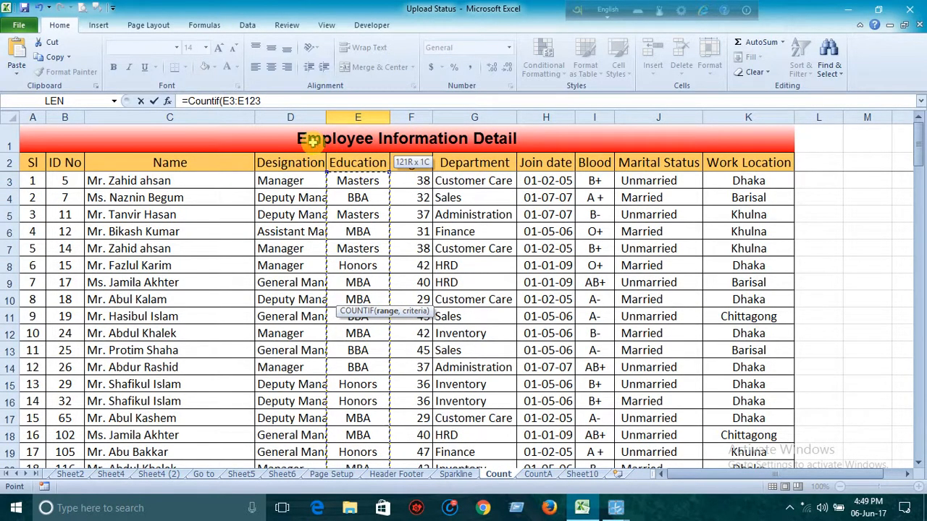
# Step: Complete the COUNTIF formula in E128 with the criterion "BBA" and check the entered formula
pyautogui.click(289, 105)
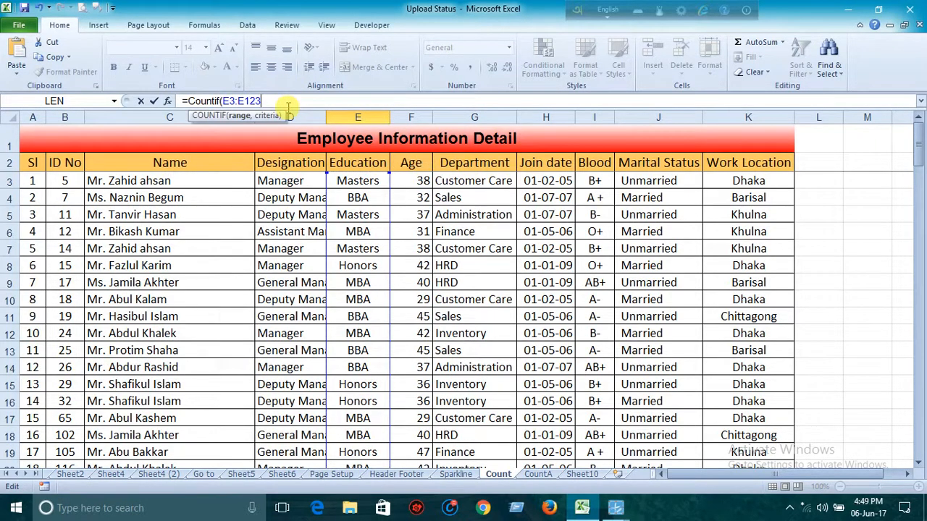
pyautogui.press('Return')
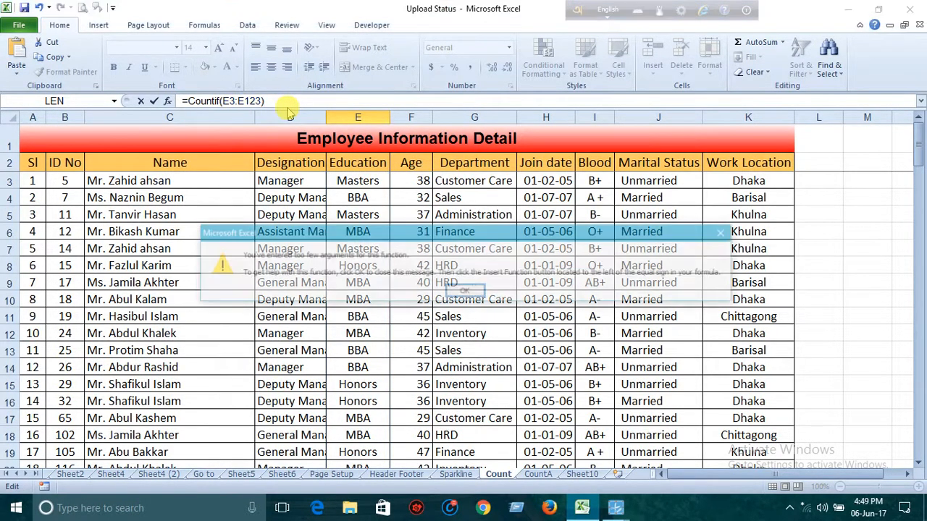
pyautogui.click(467, 293)
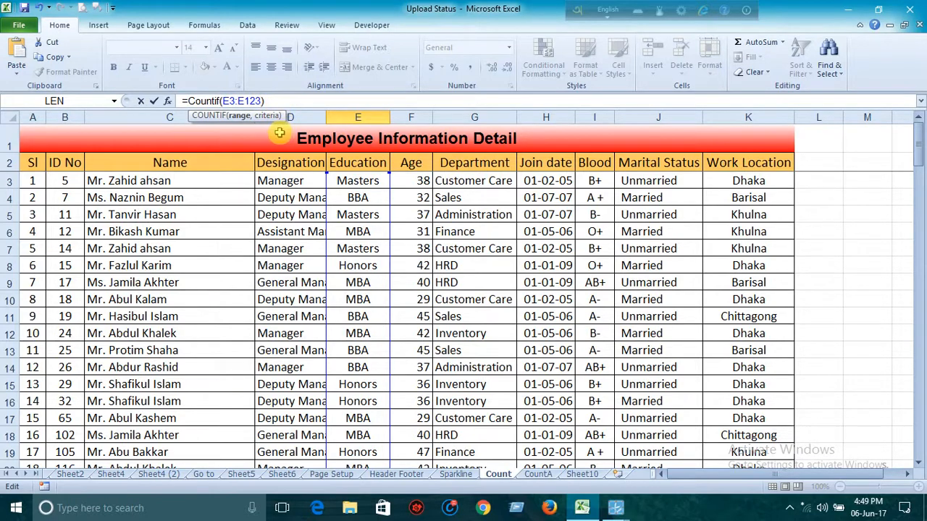
pyautogui.write(',"BBA')
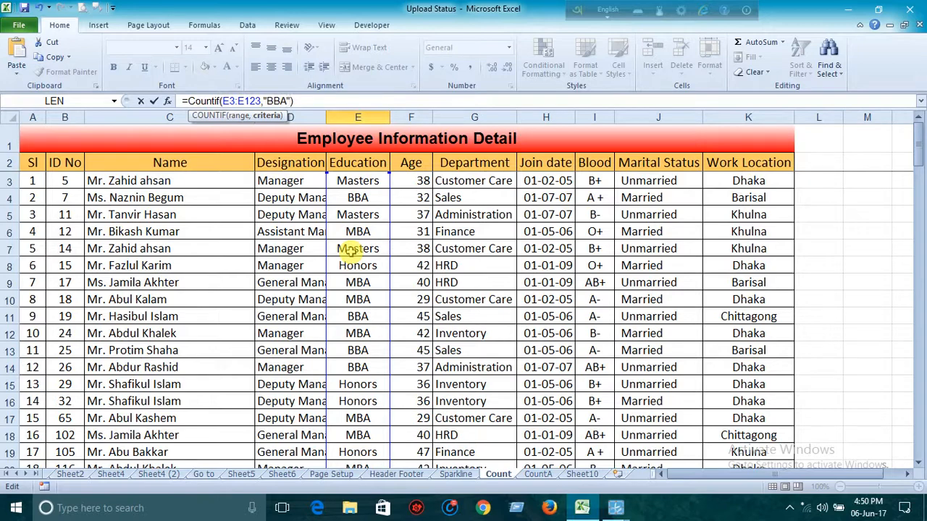
pyautogui.press('Return')
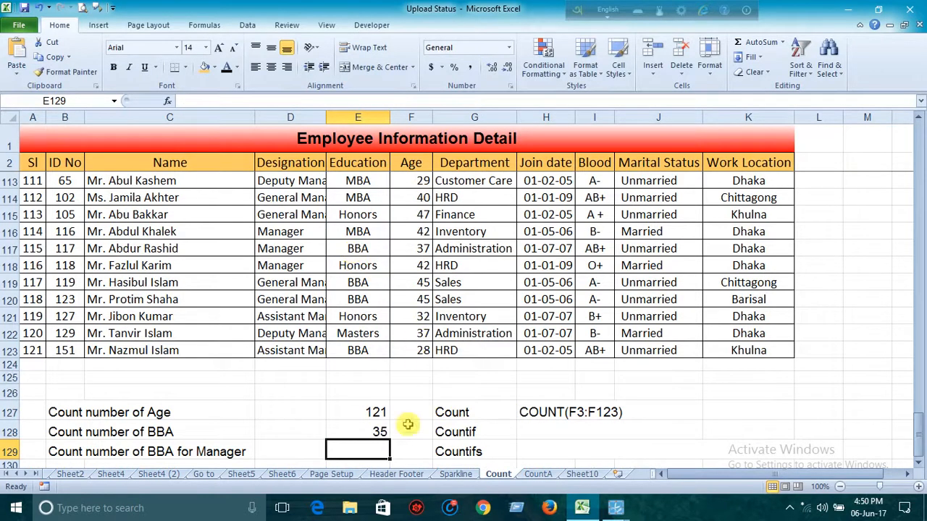
pyautogui.click(380, 432)
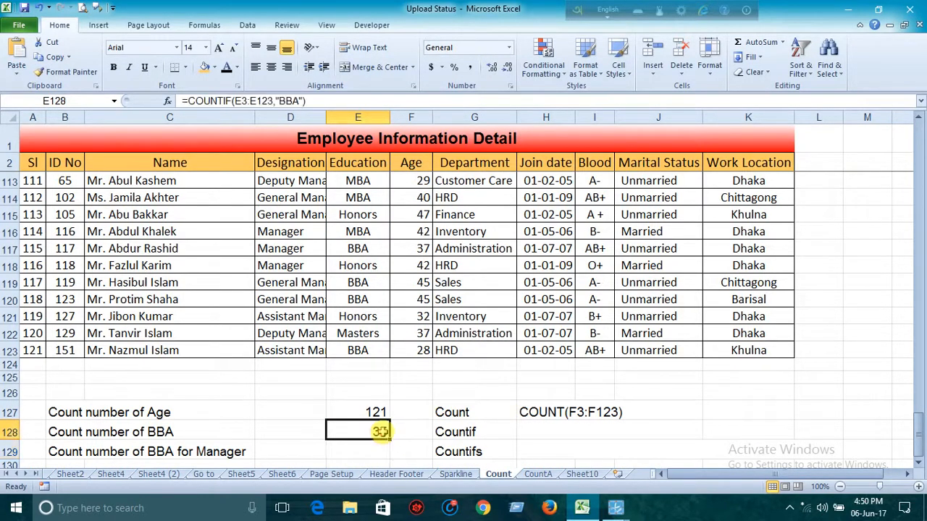
pyautogui.click(855, 306)
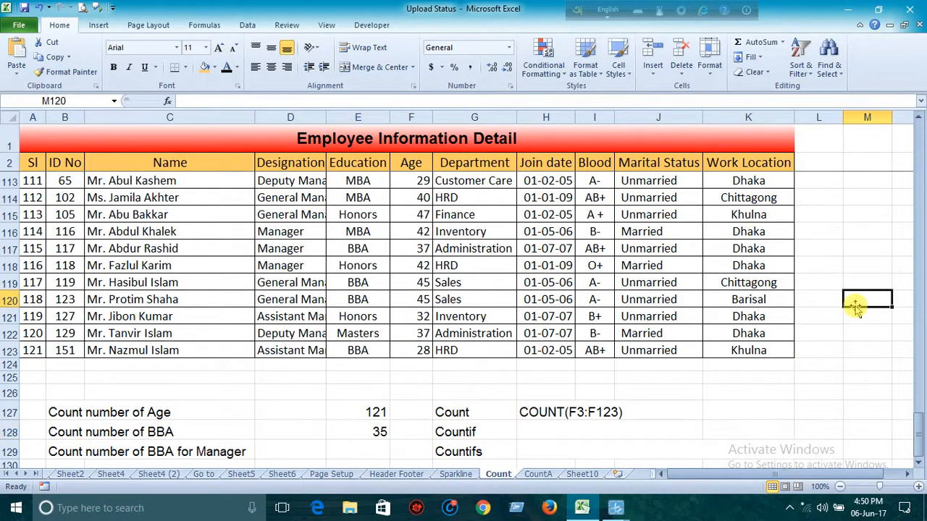
# Step: Enter BBA in D128 and D129, beside the two BBA count labels
pyautogui.click(294, 433)
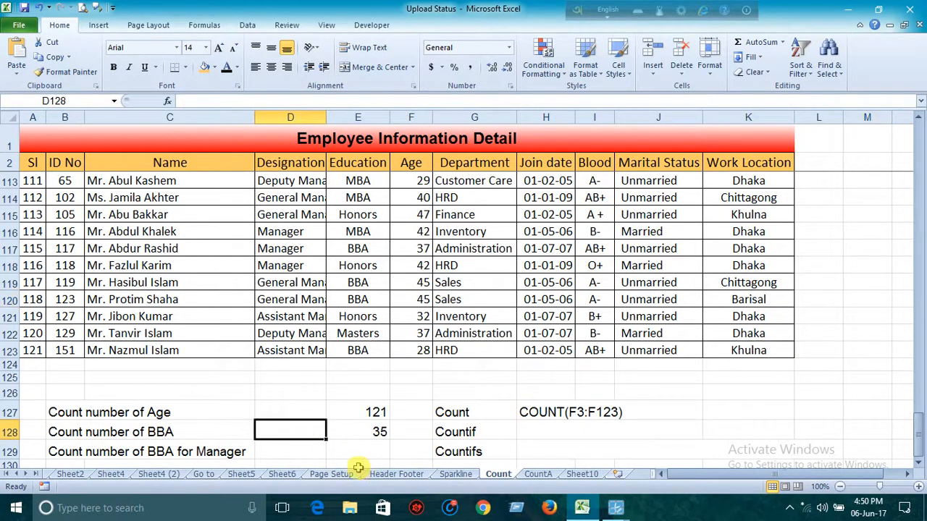
pyautogui.write('BBA')
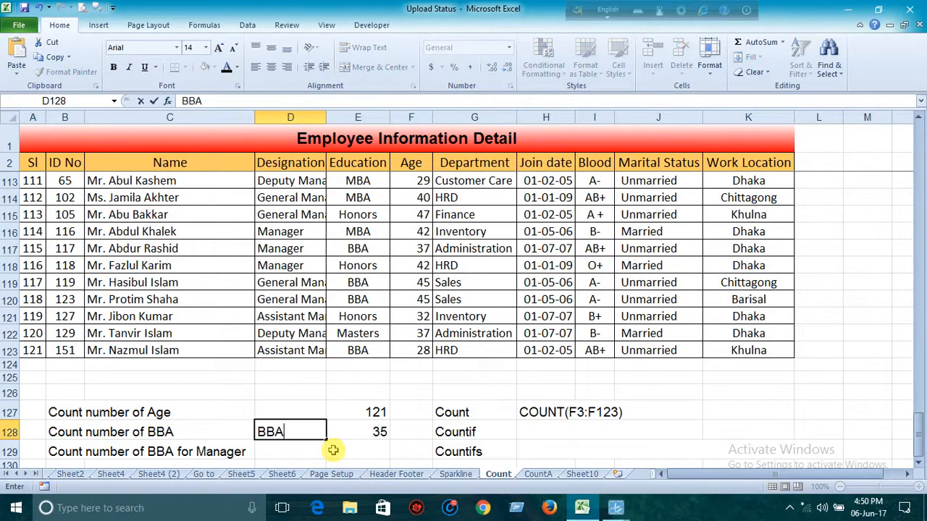
pyautogui.press('Return')
pyautogui.write('BBA')
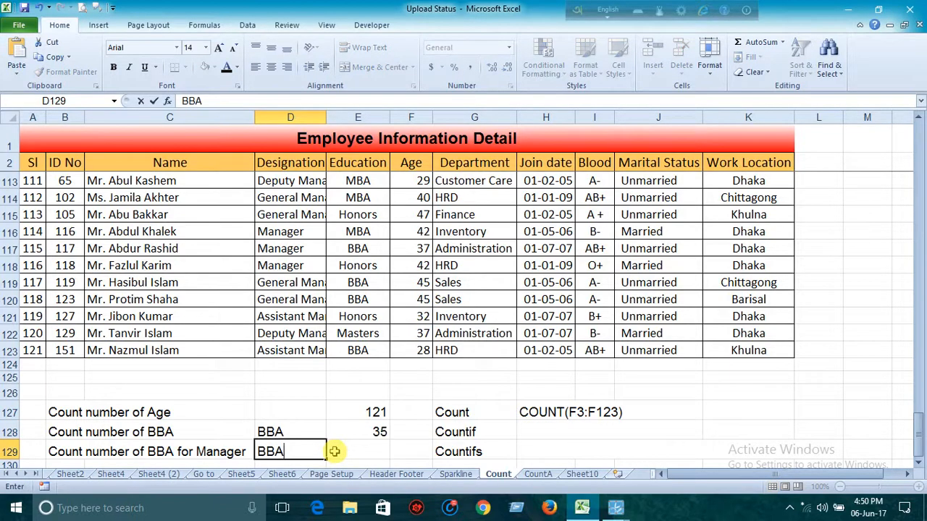
pyautogui.press('Return')
pyautogui.click(376, 414)
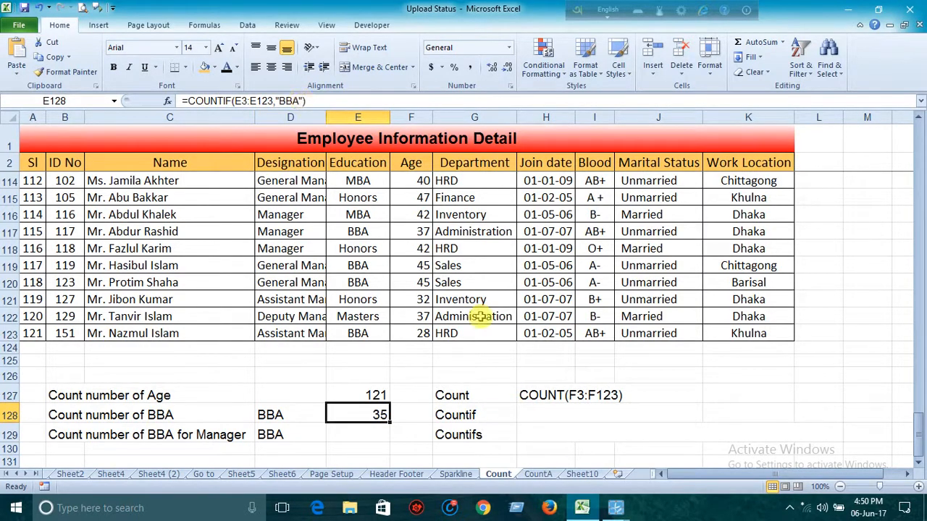
# Step: Start a test COUNTIF formula in the empty cell E132 with the range E3:E123
pyautogui.scroll(-1, 340, 427)
pyautogui.click(359, 425)
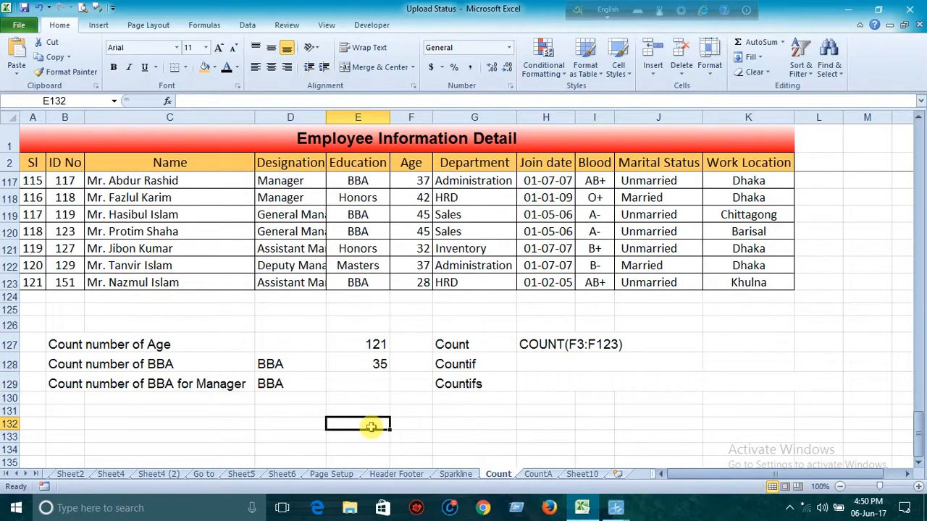
pyautogui.write('=')
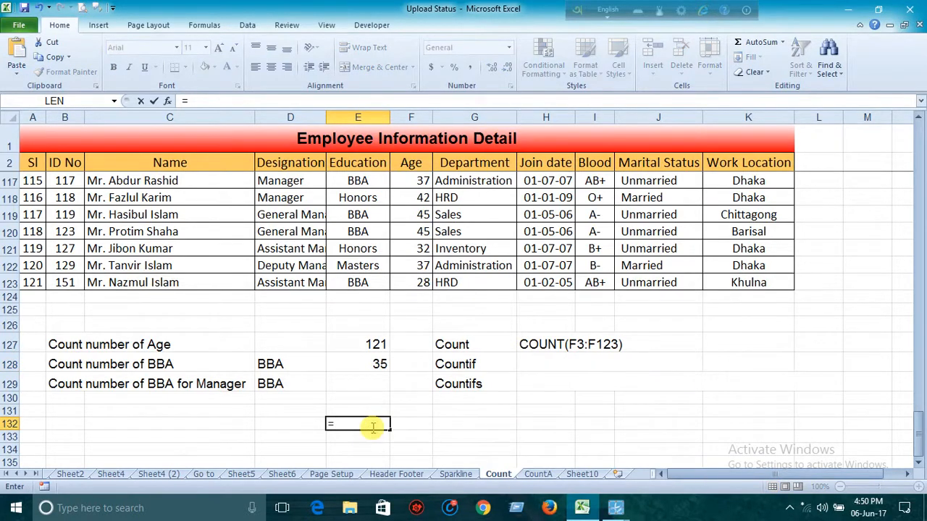
pyautogui.write('countif')
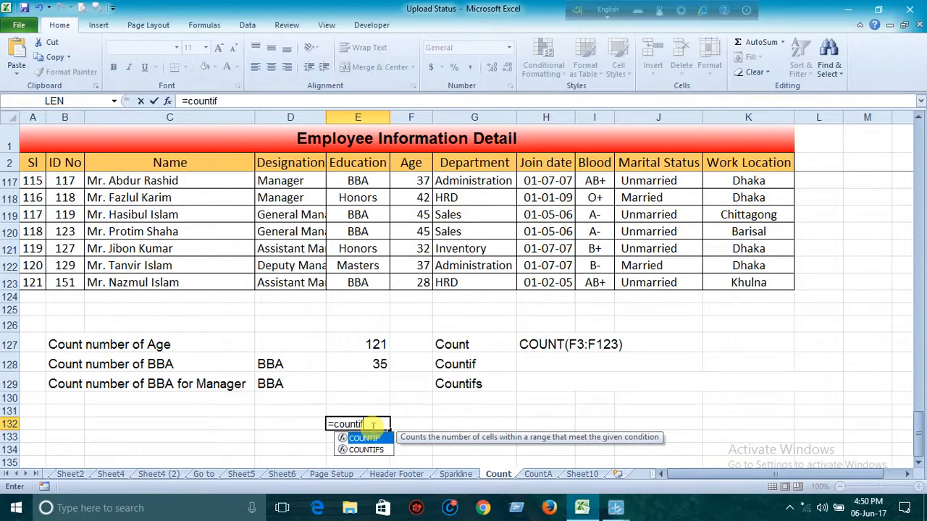
pyautogui.write('(')
pyautogui.click(366, 286)
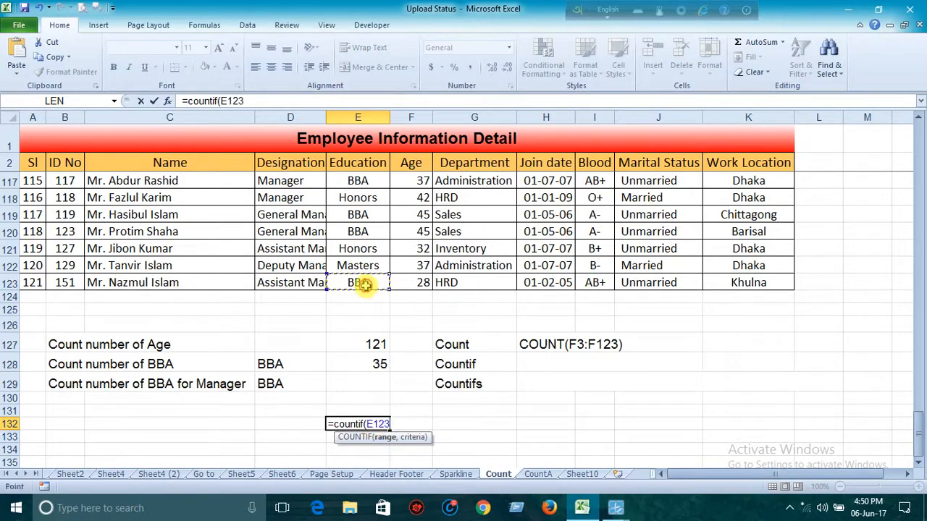
pyautogui.hotkey('ctrl', 'shift', 'Up')
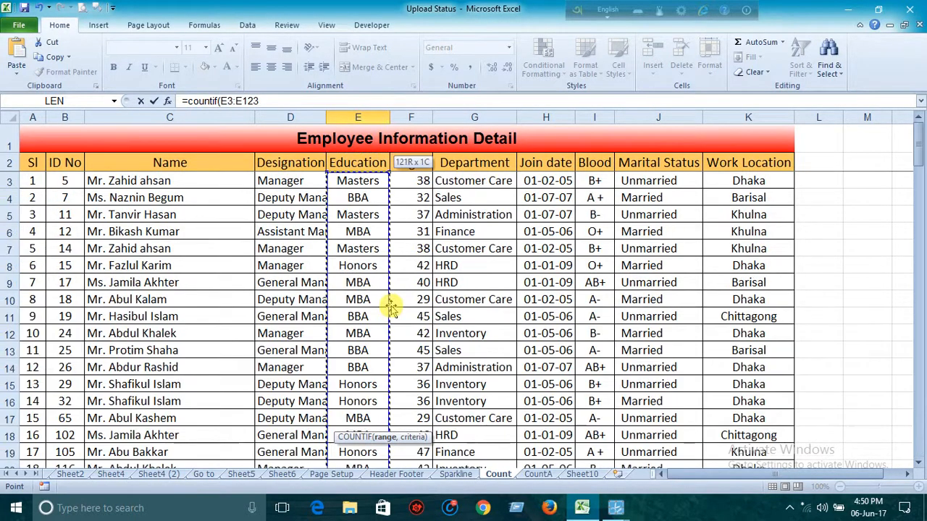
pyautogui.write(',')
# Step: Complete the test formula in E132 using cell D128 as the COUNTIF criterion
pyautogui.scroll(-7, 381, 347)
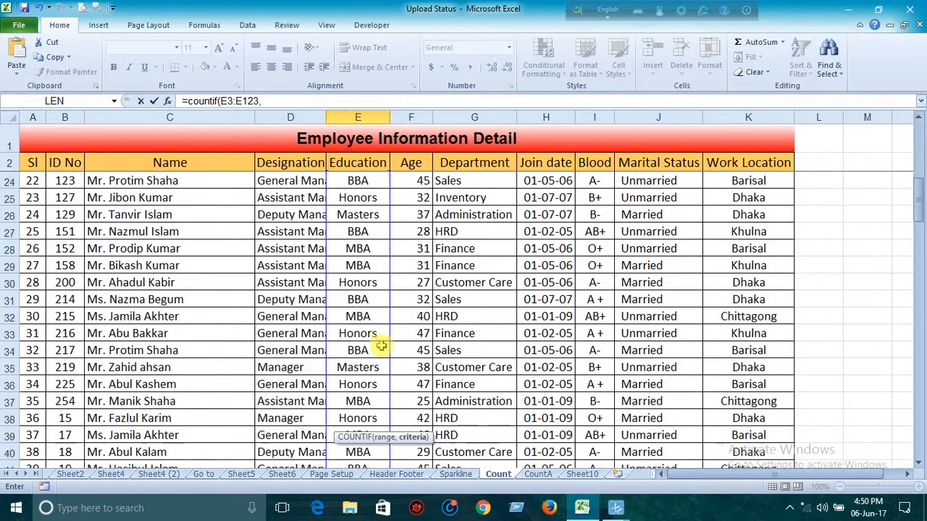
pyautogui.scroll(-20, 381, 347)
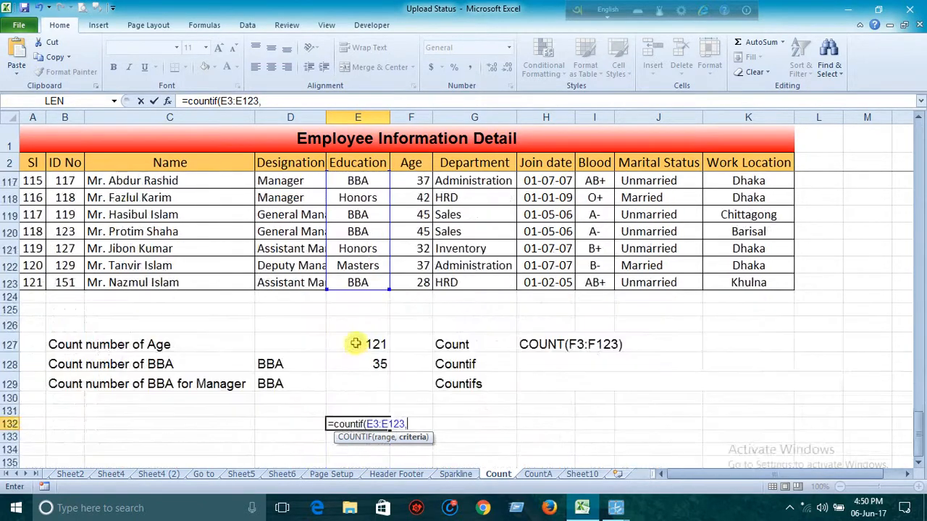
pyautogui.click(270, 366)
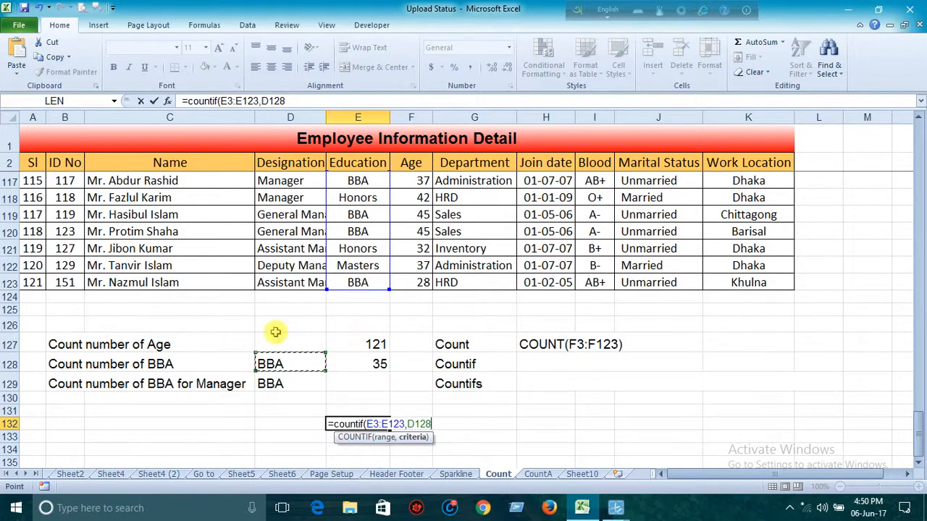
pyautogui.click(305, 103)
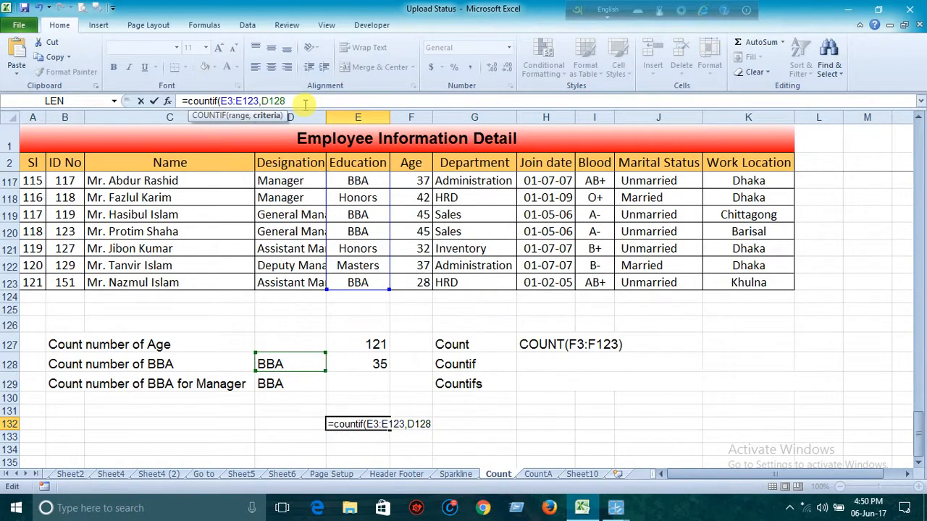
pyautogui.press('Return')
pyautogui.scroll(-1, 402, 319)
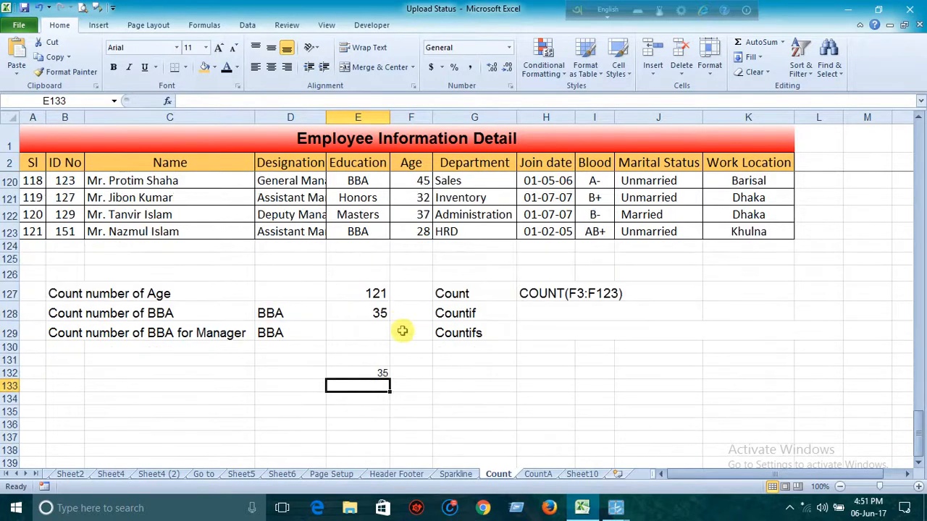
# Step: Compare the formulas in E132 and E128, and clear the test formula from E132
pyautogui.click(378, 373)
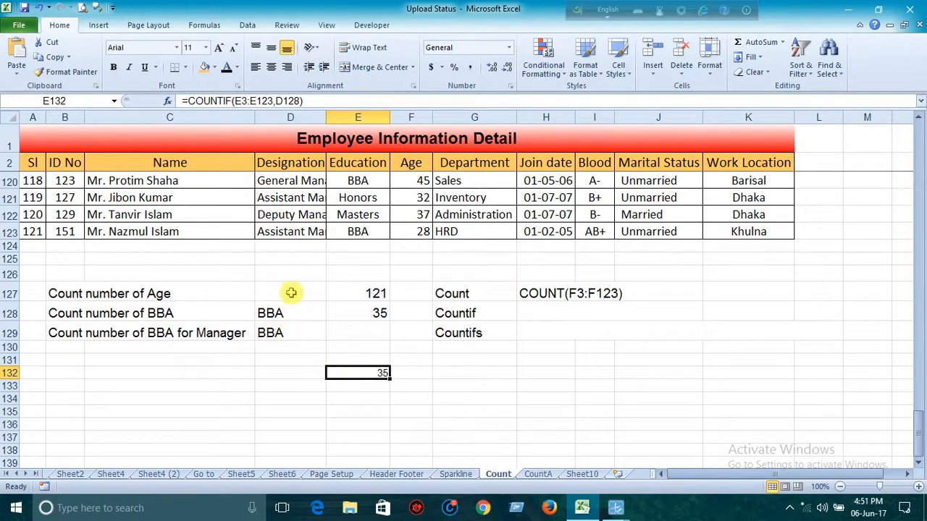
pyautogui.click(369, 314)
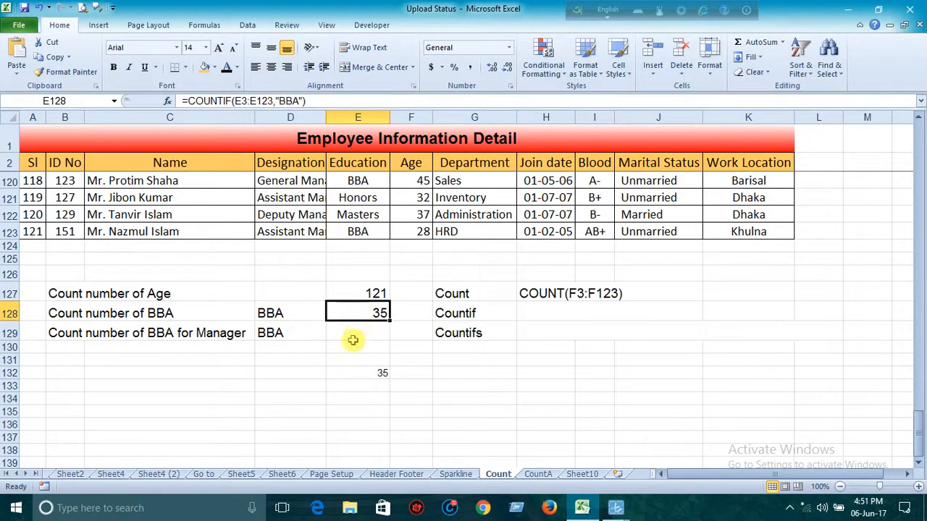
pyautogui.click(381, 373)
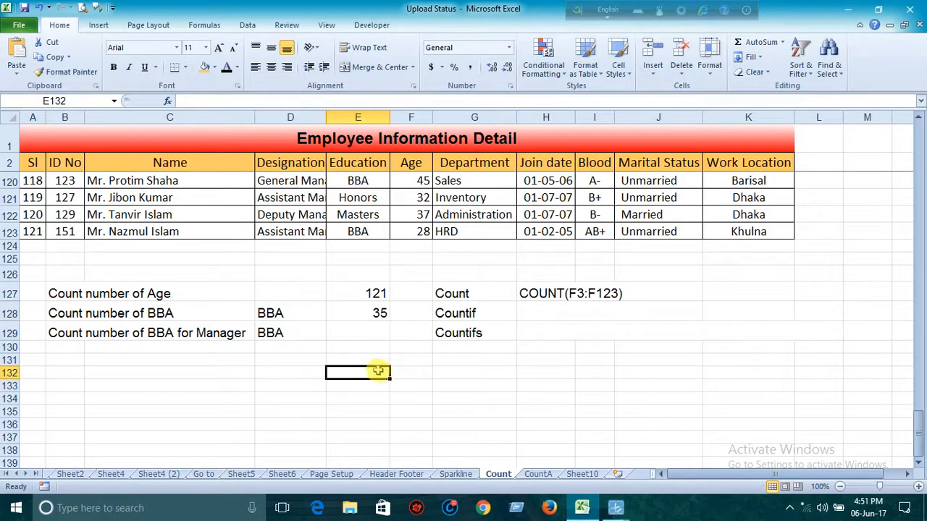
pyautogui.click(373, 334)
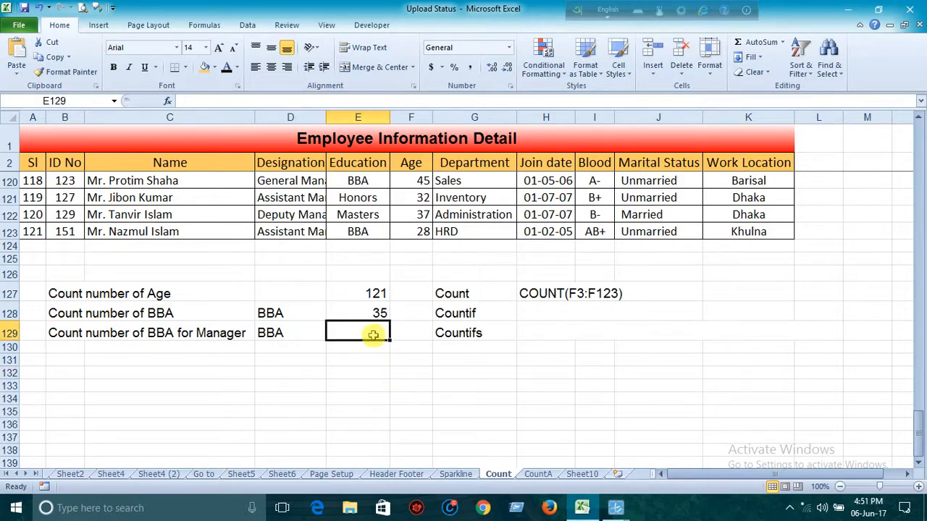
# Step: Apply the Automatic font color to H128:K128, beside the Countif label, to reveal the hidden formula text
pyautogui.moveTo(528, 314); pyautogui.dragTo(710, 313)
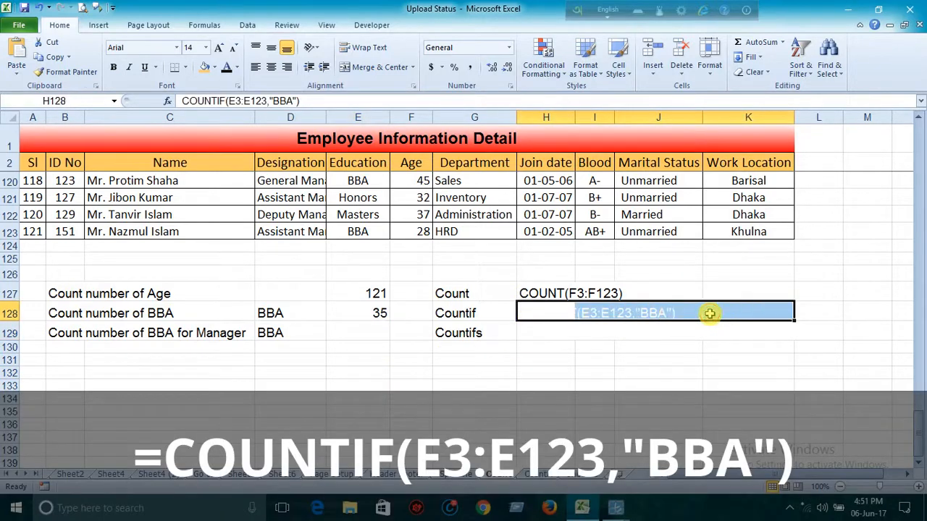
pyautogui.click(227, 67)
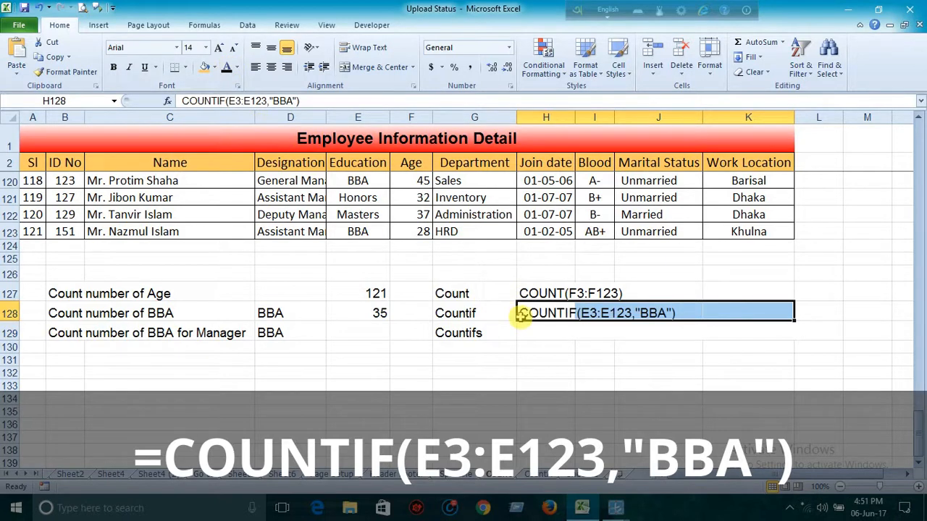
# Step: Select cell E129 and review the Designation and Education entries in the employee records above it
pyautogui.click(562, 346)
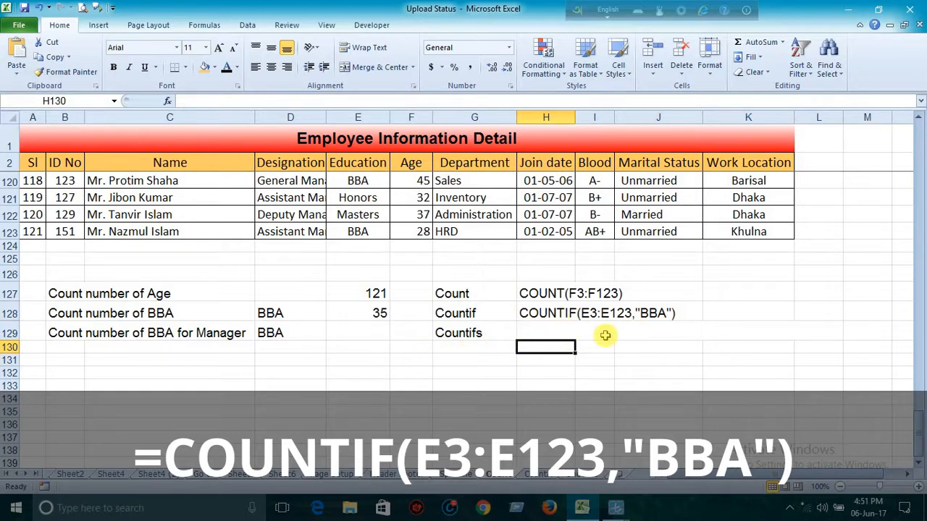
pyautogui.click(365, 333)
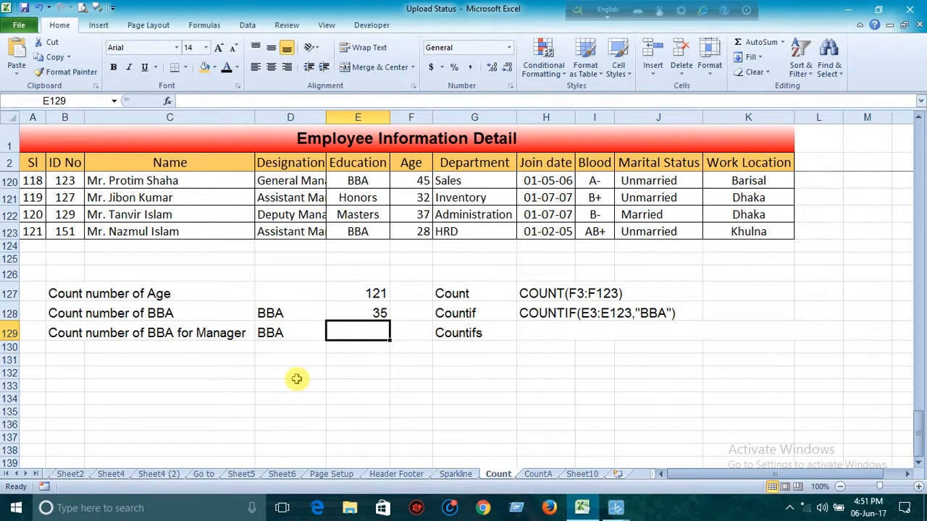
pyautogui.scroll(1, 296, 377)
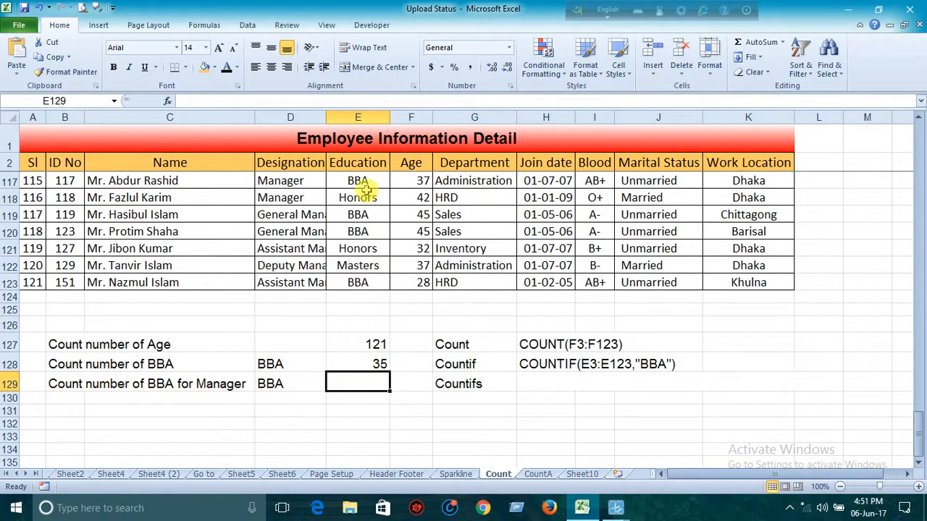
pyautogui.scroll(4, 365, 186)
pyautogui.scroll(-5, 364, 187)
pyautogui.scroll(1, 356, 375)
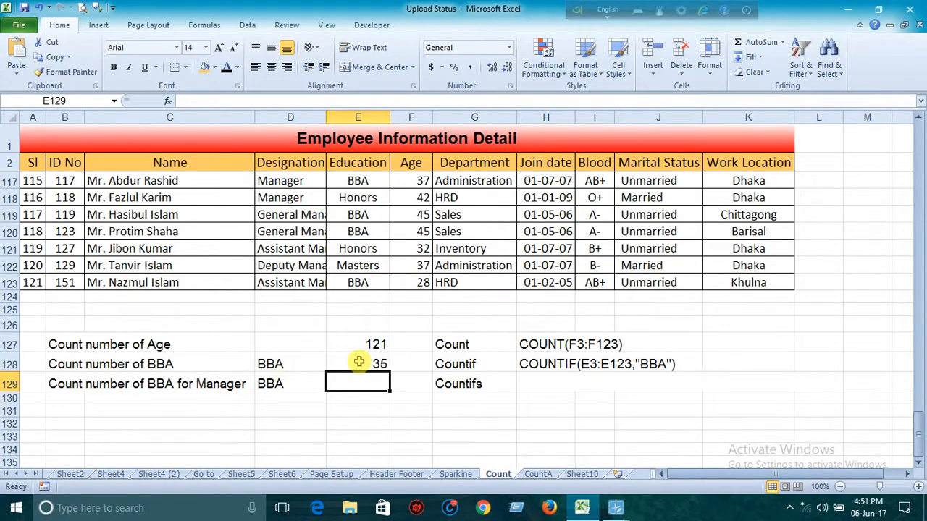
pyautogui.scroll(5, 371, 363)
pyautogui.scroll(-8, 372, 286)
pyautogui.scroll(4, 374, 261)
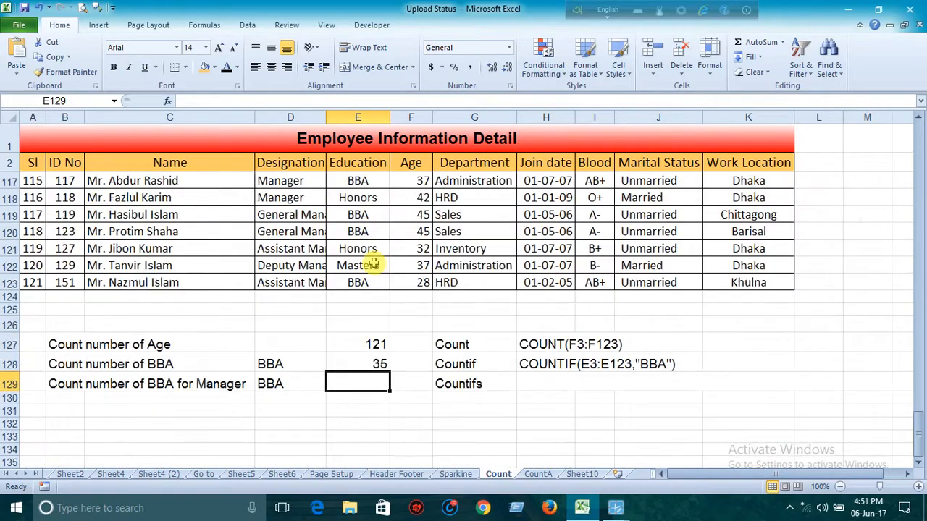
pyautogui.scroll(-1, 376, 265)
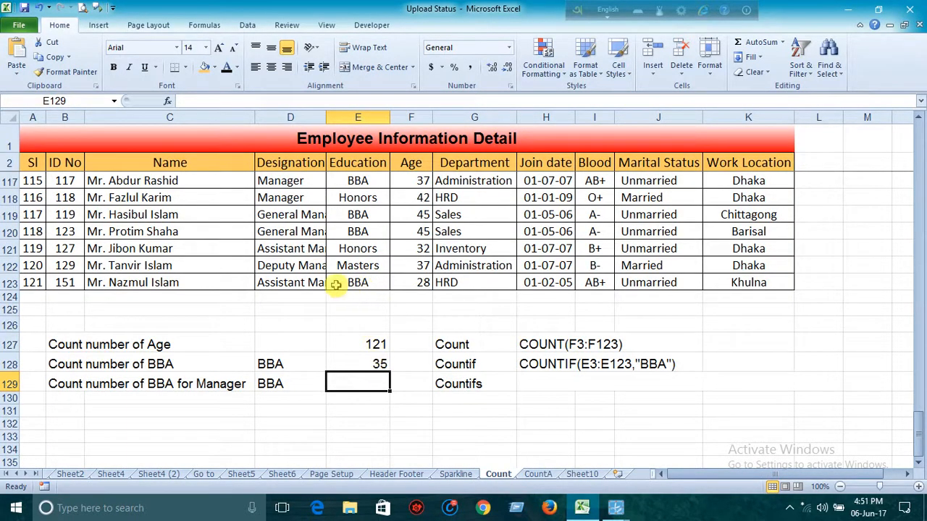
pyautogui.scroll(4, 299, 284)
pyautogui.scroll(6, 299, 284)
pyautogui.scroll(-9, 299, 284)
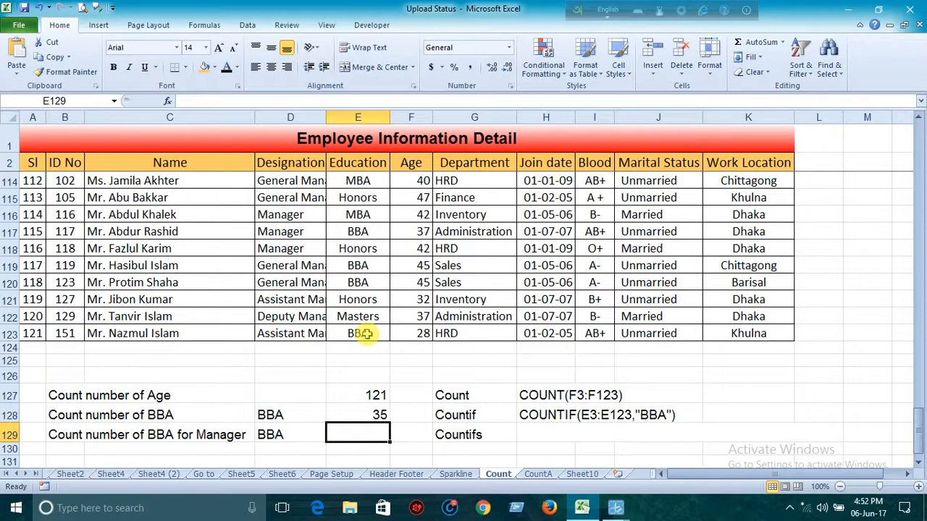
# Step: Start a COUNTIFS formula in E129 with the Designation range D3:D123 and the criterion "Manager"
pyautogui.write('=')
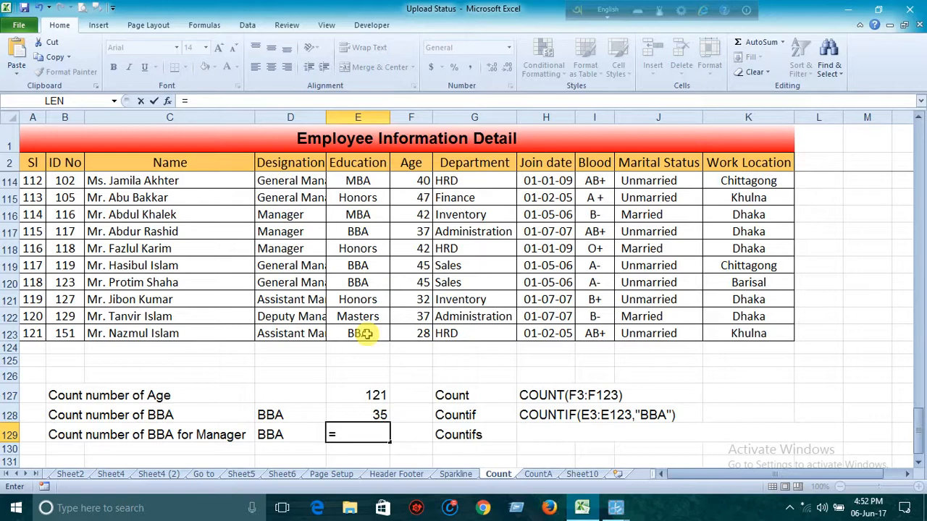
pyautogui.write('Coun')
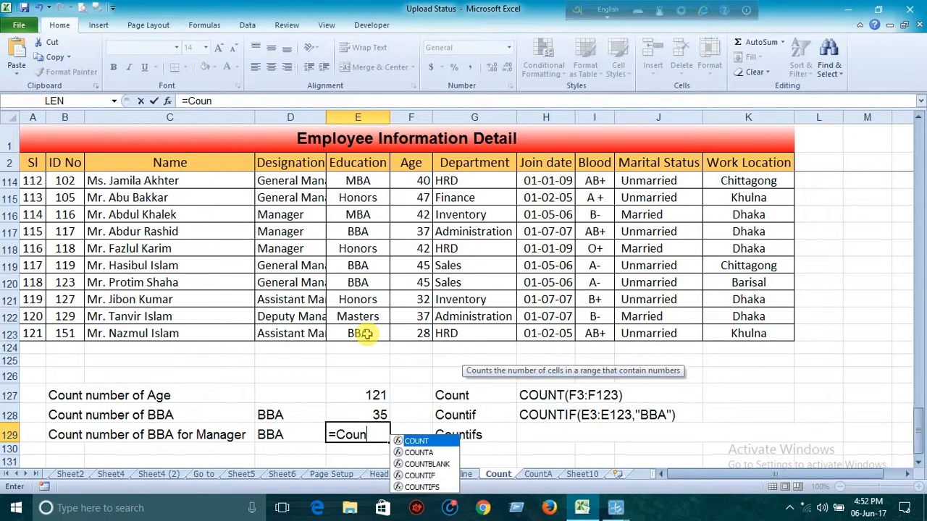
pyautogui.write('tifs')
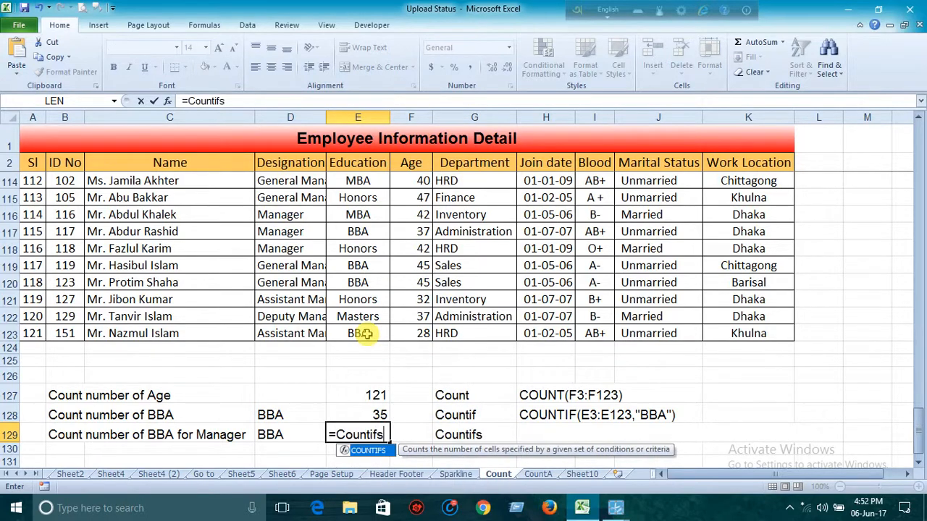
pyautogui.write('(')
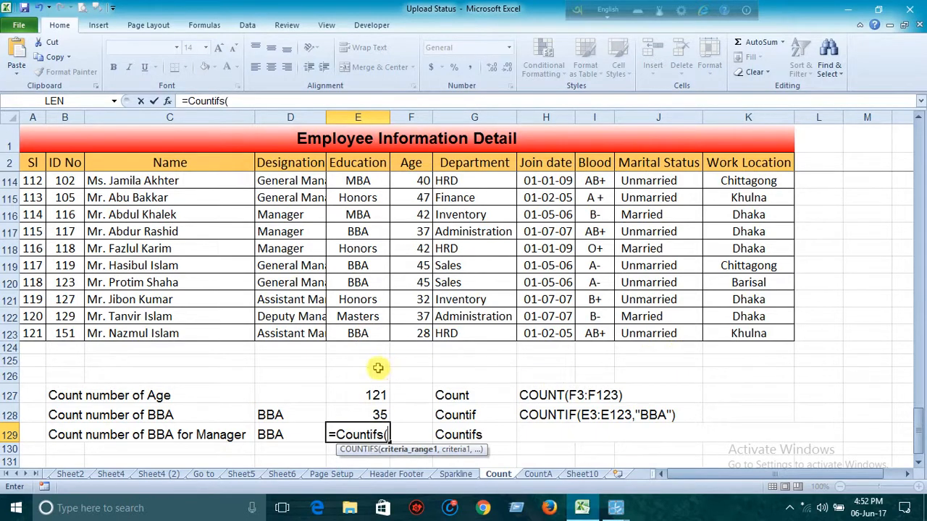
pyautogui.click(303, 334)
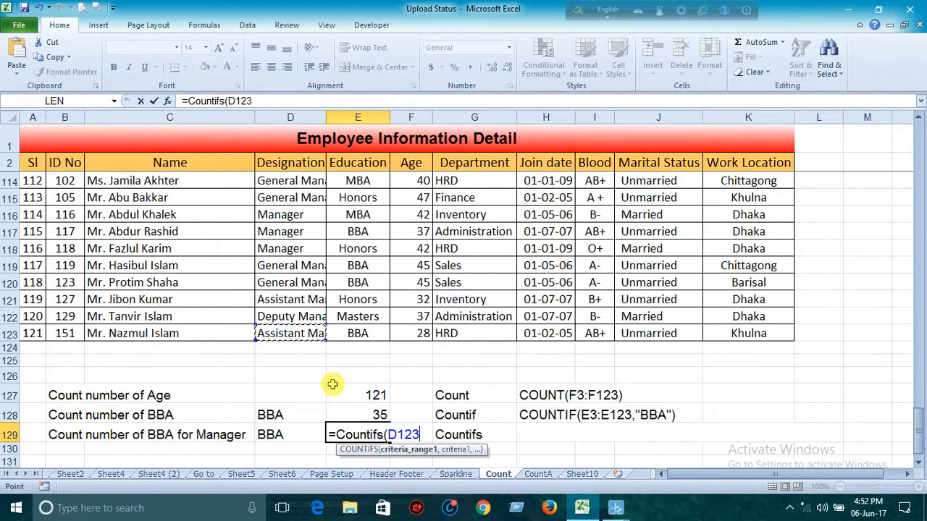
pyautogui.hotkey('ctrl', 'shift', 'Up')
pyautogui.hotkey('shift', 'Down')
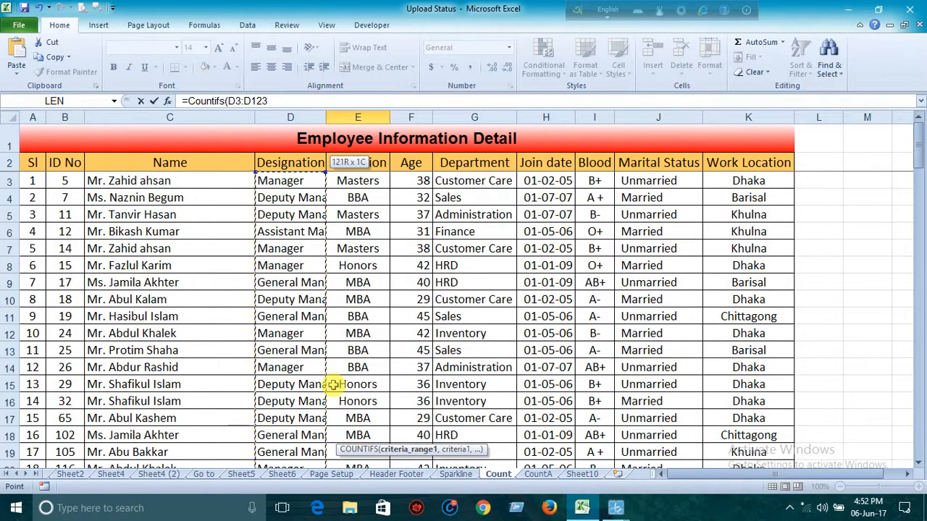
pyautogui.write(',')
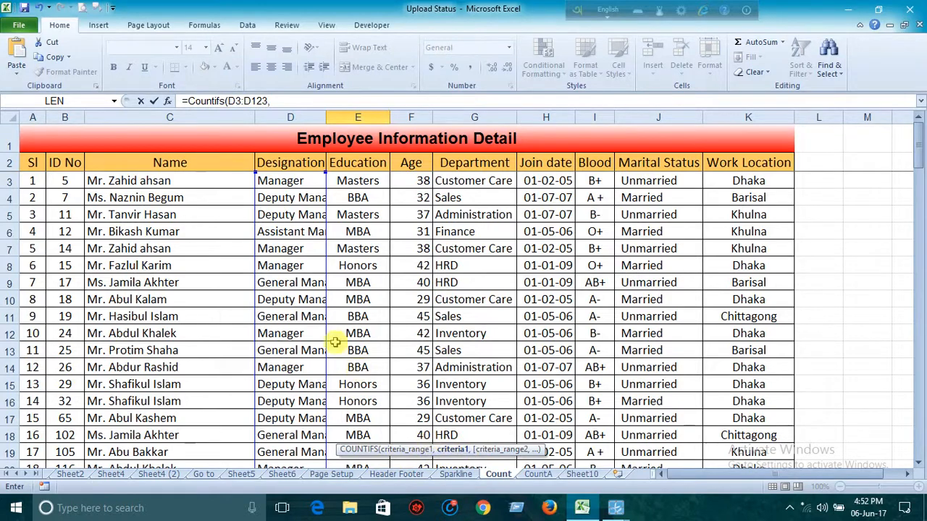
pyautogui.click(284, 101)
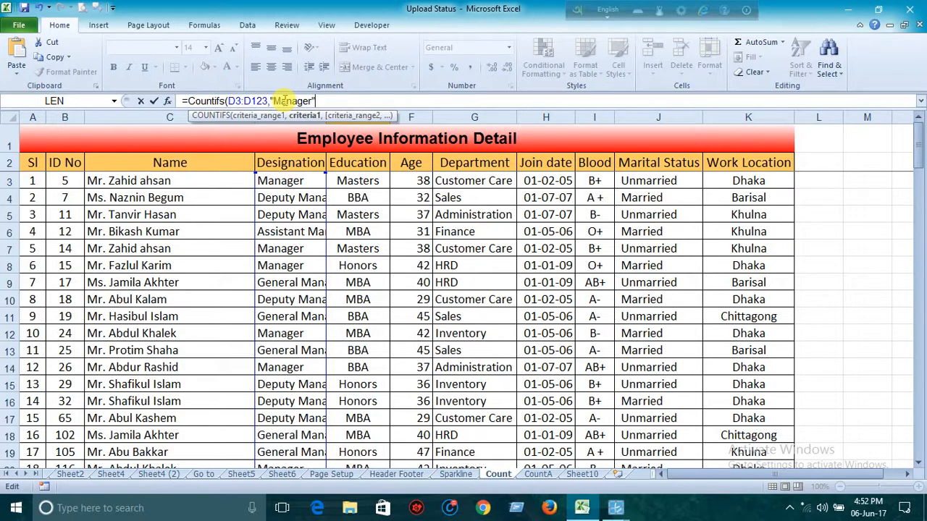
pyautogui.write('"Manager",')
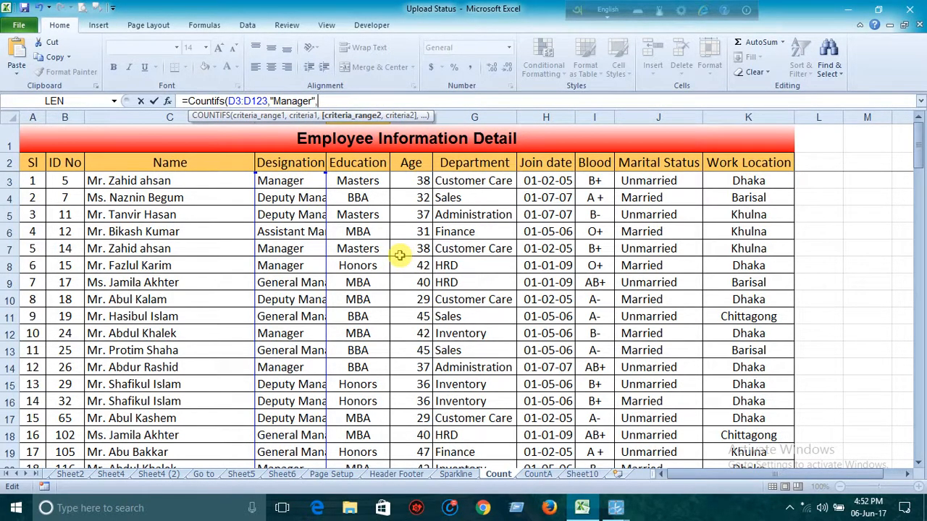
# Step: Complete the COUNTIFS formula in E129 with the Education range E3:E123 and the criterion "BBA"
pyautogui.click(357, 181)
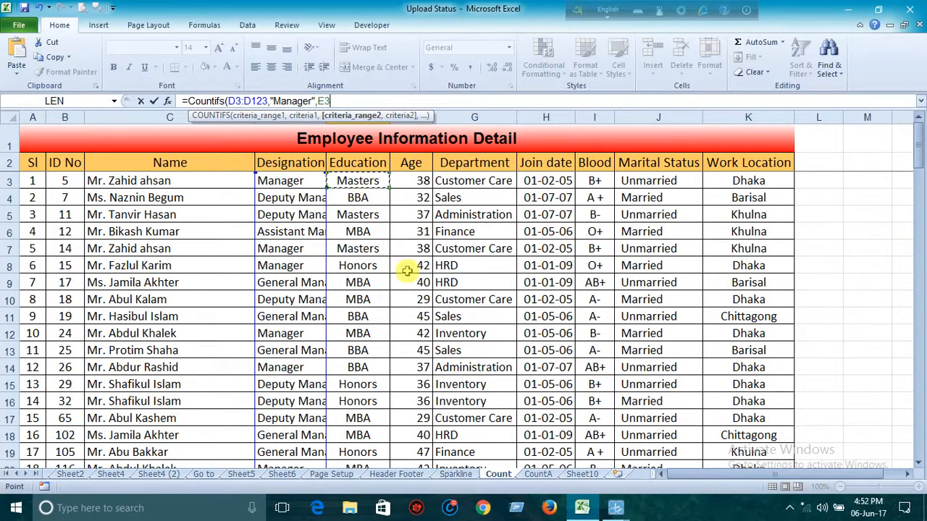
pyautogui.hotkey('ctrl', 'shift', 'Down')
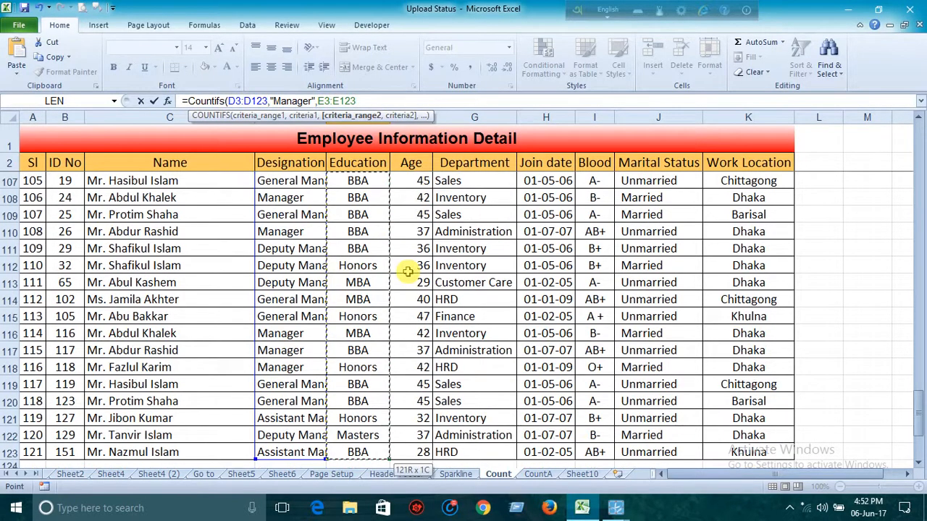
pyautogui.write(',"BBA')
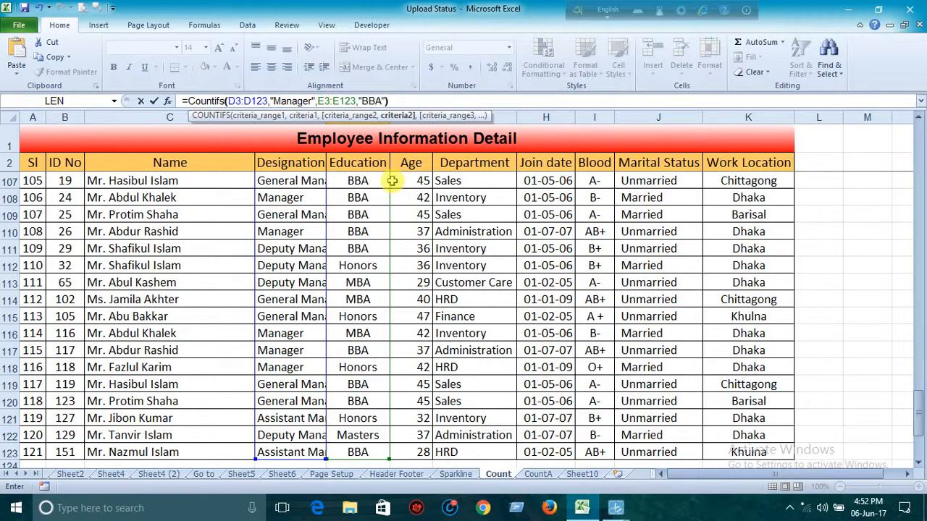
pyautogui.press('Return')
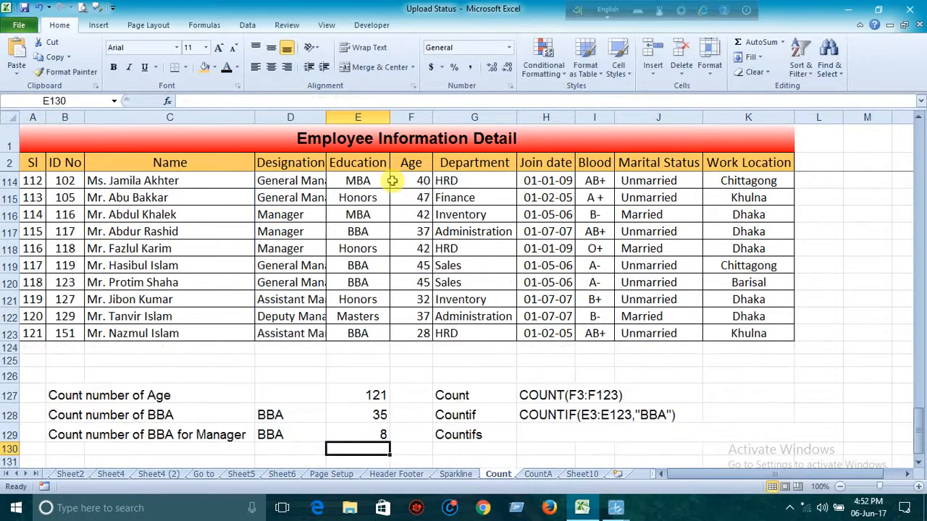
# Step: Check the COUNTIFS formula in E129 against the Designation and Education entries in rows 120 and 121
pyautogui.click(381, 434)
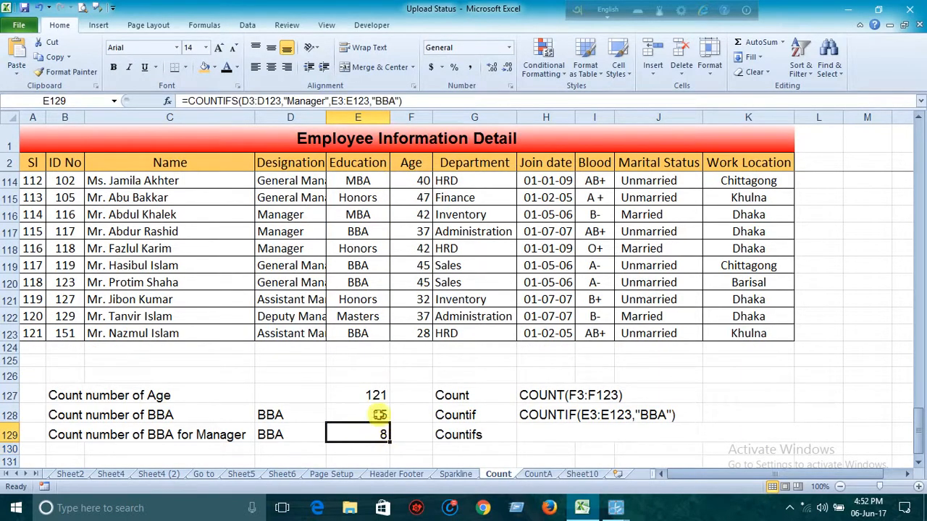
pyautogui.click(290, 295)
pyautogui.click(359, 297)
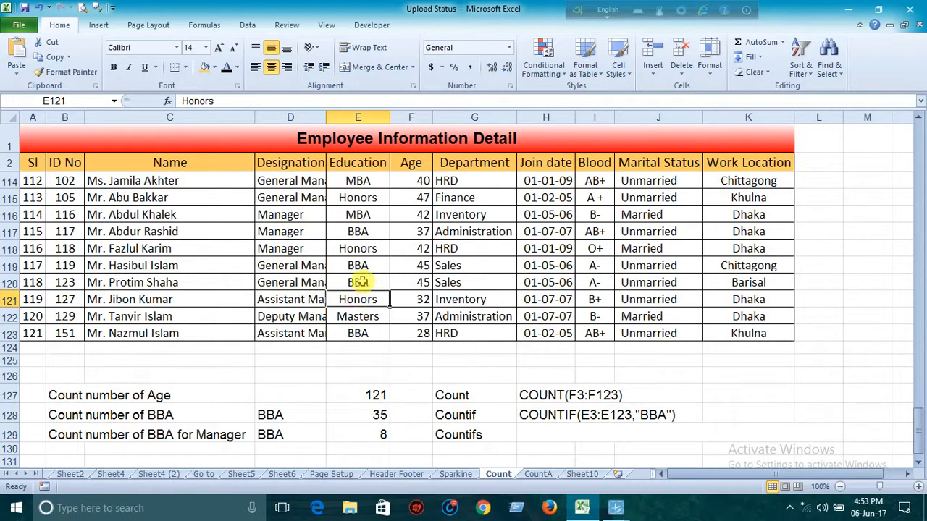
pyautogui.click(360, 281)
pyautogui.click(292, 285)
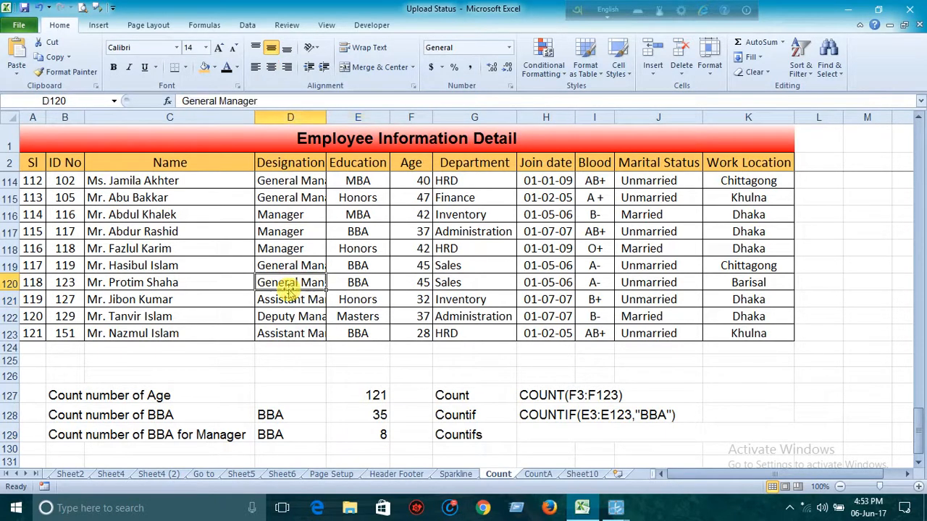
pyautogui.click(377, 433)
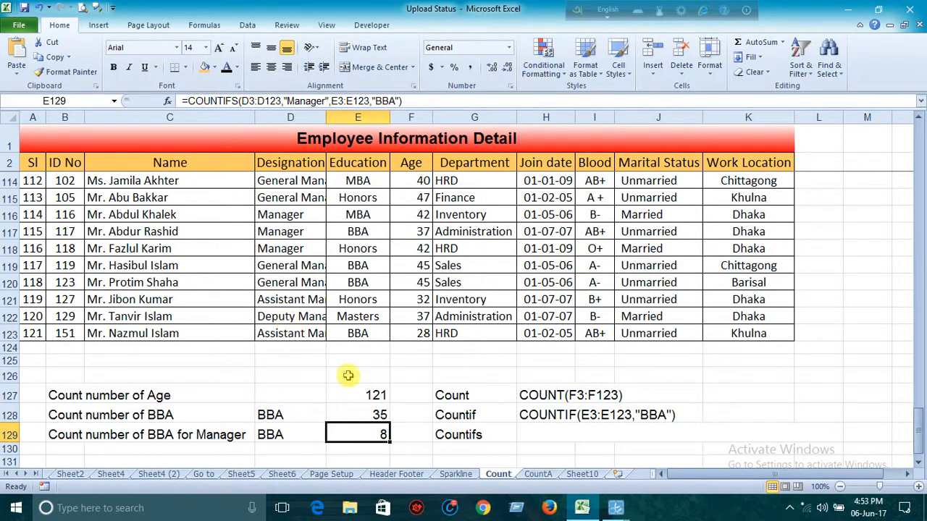
# Step: Apply the Automatic font color to H129:K129, beside the Countifs label, to reveal the hidden formula text
pyautogui.scroll(-1, 347, 381)
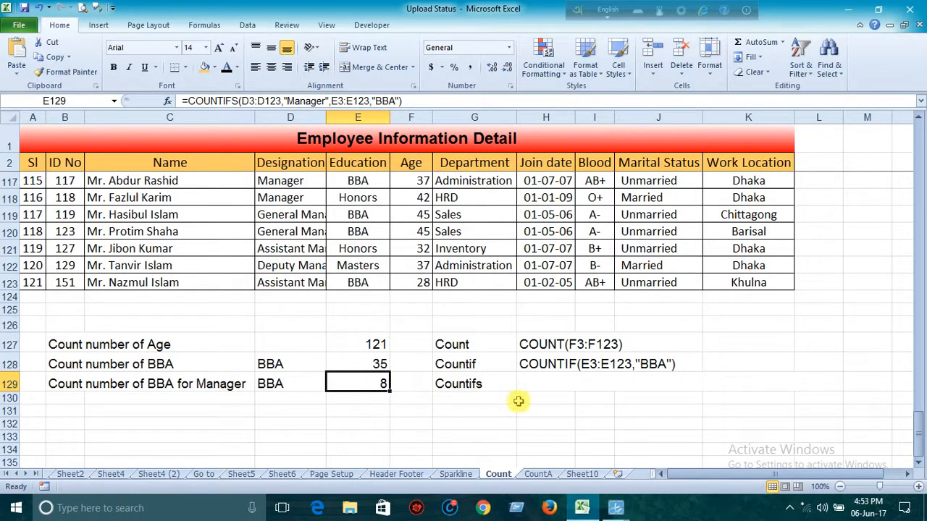
pyautogui.moveTo(536, 381); pyautogui.dragTo(714, 376)
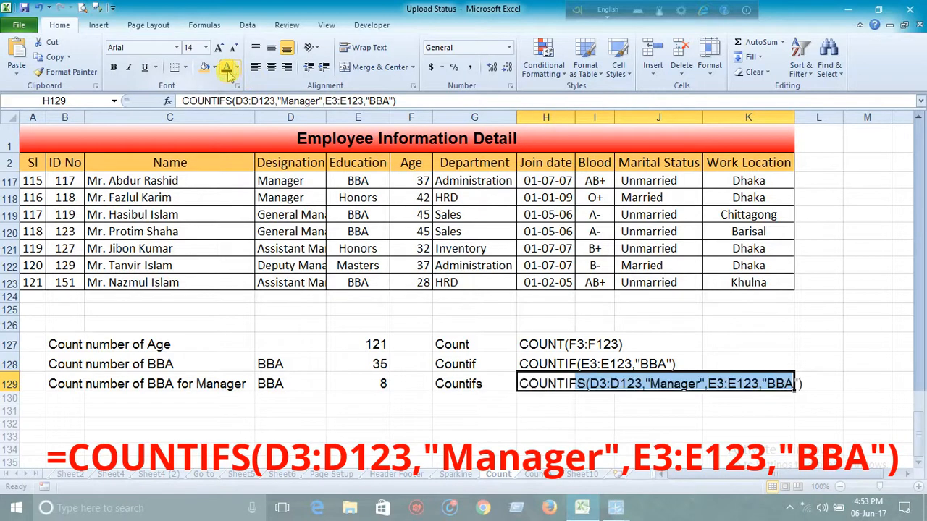
pyautogui.click(328, 417)
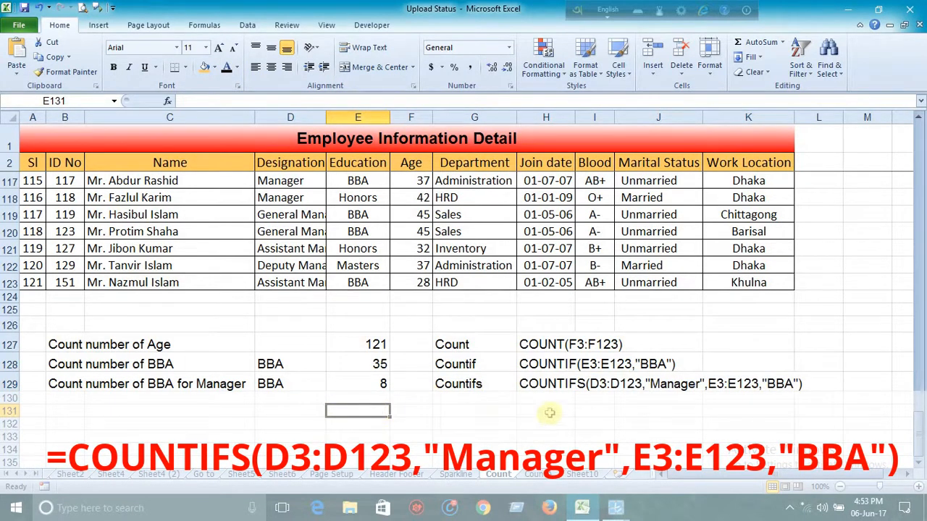
# Step: Start a second COUNTIFS formula in E130 with the Education range E3:E123 and the criterion "BBA"
pyautogui.scroll(1, 556, 411)
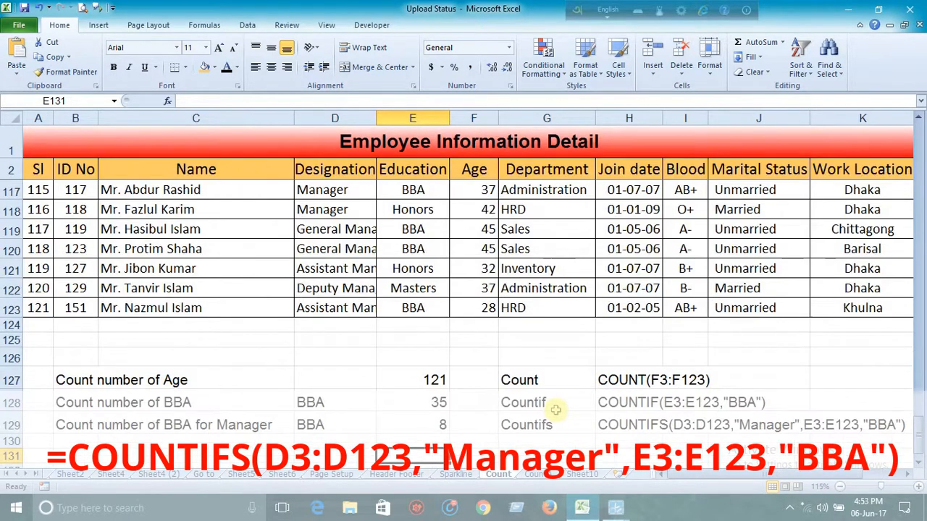
pyautogui.scroll(-1, 674, 479)
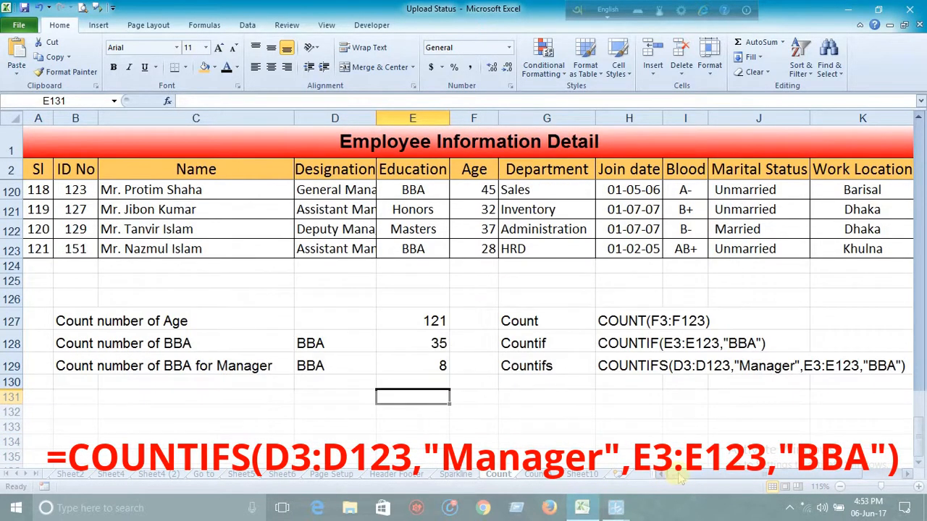
pyautogui.hscroll(1, 679, 478)
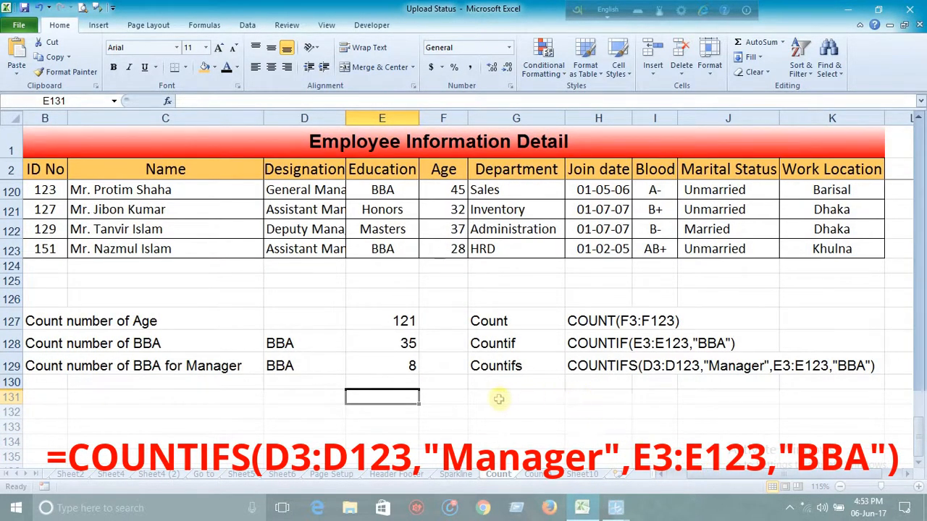
pyautogui.click(401, 383)
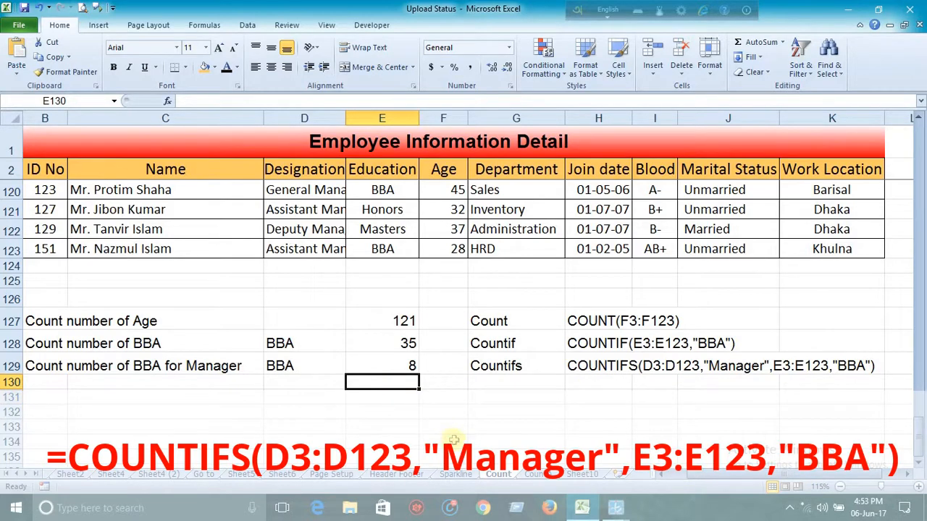
pyautogui.scroll(1, 453, 440)
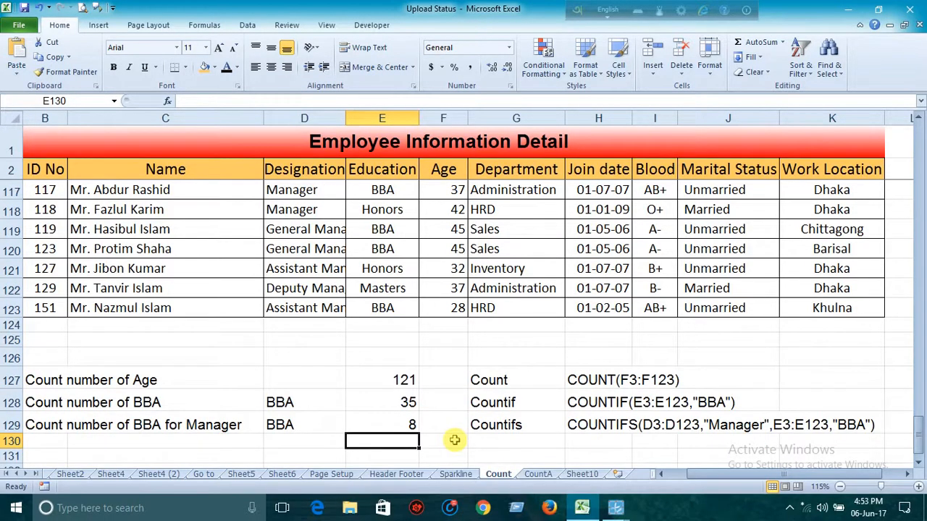
pyautogui.write('=coun')
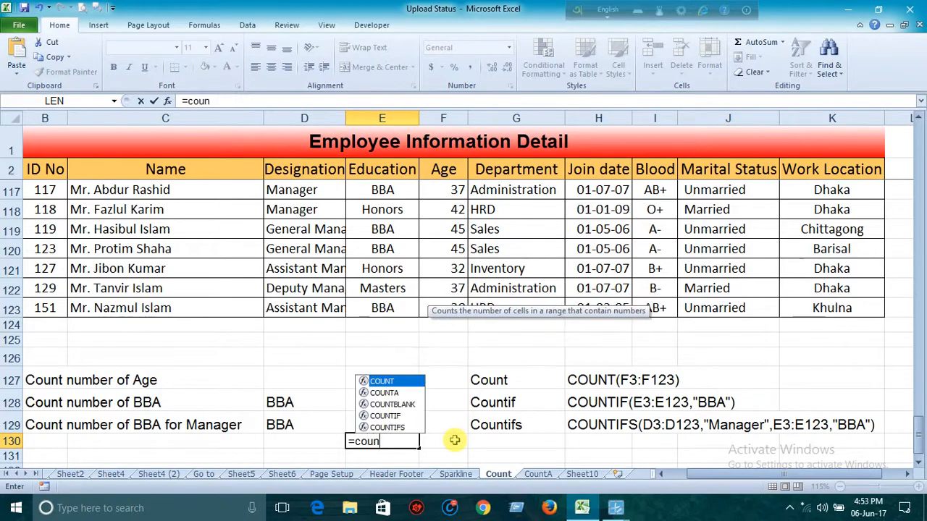
pyautogui.write('tifs')
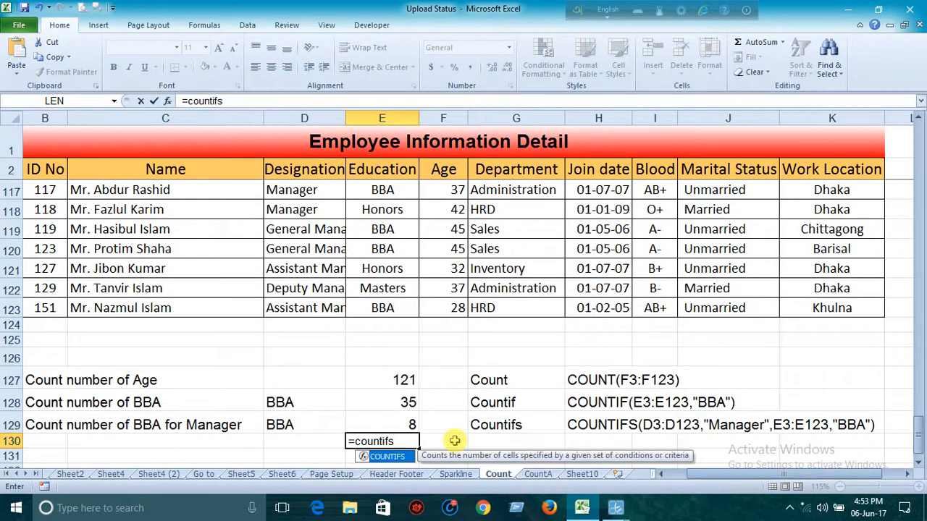
pyautogui.write('(')
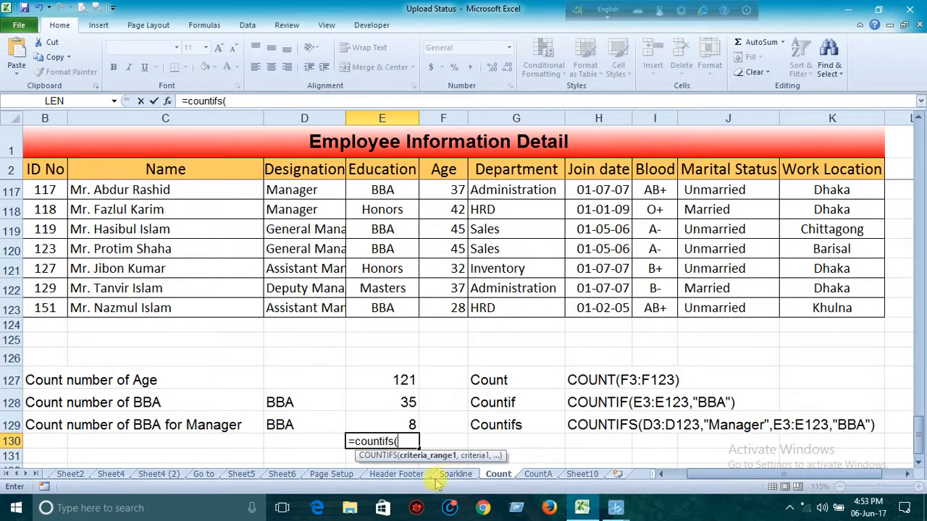
pyautogui.click(397, 310)
pyautogui.hotkey('ctrl', 'shift', 'Up')
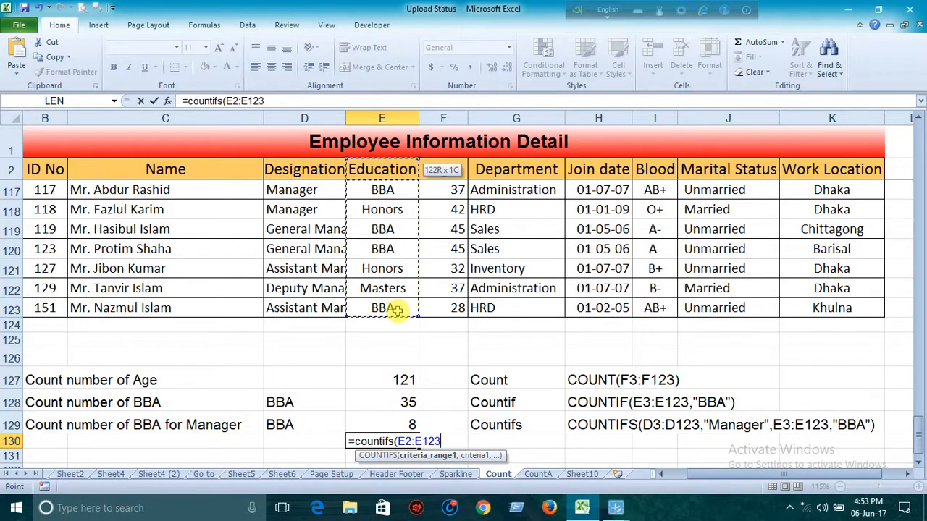
pyautogui.hotkey('shift', 'Down')
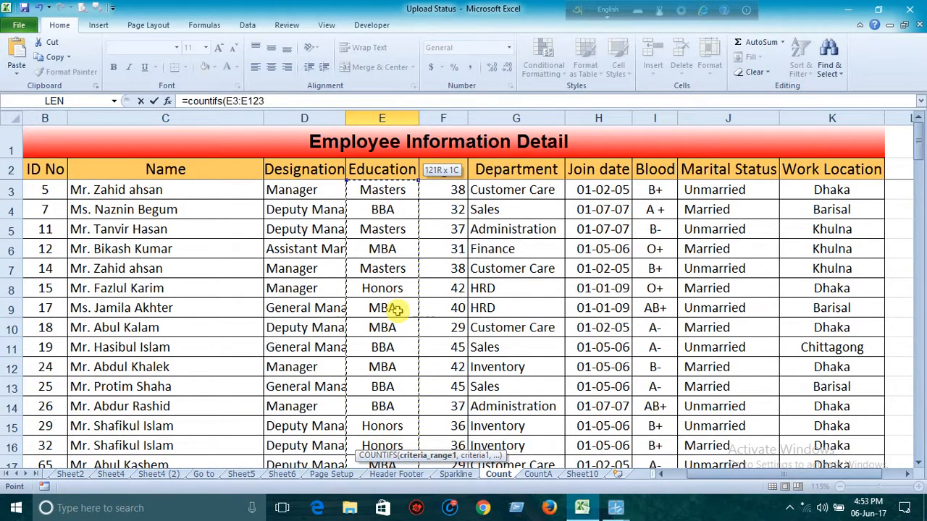
pyautogui.write(',')
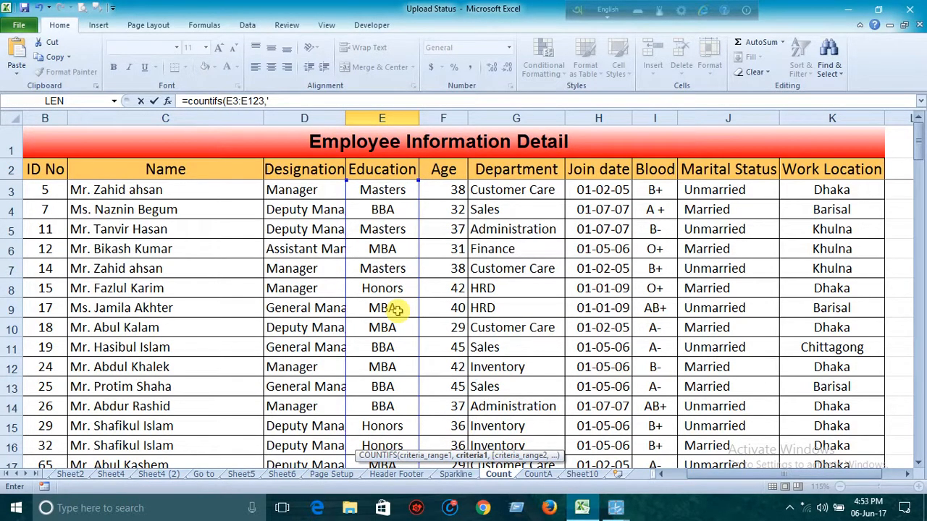
pyautogui.click(297, 101)
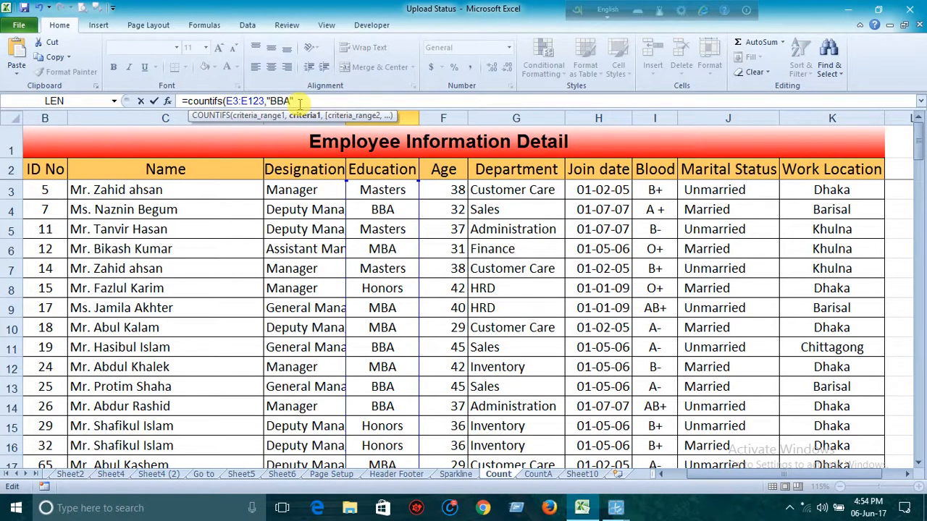
# Step: Complete the COUNTIFS formula in E130 with the Designation range D3:D123 and the criterion "Manager"
pyautogui.write(',')
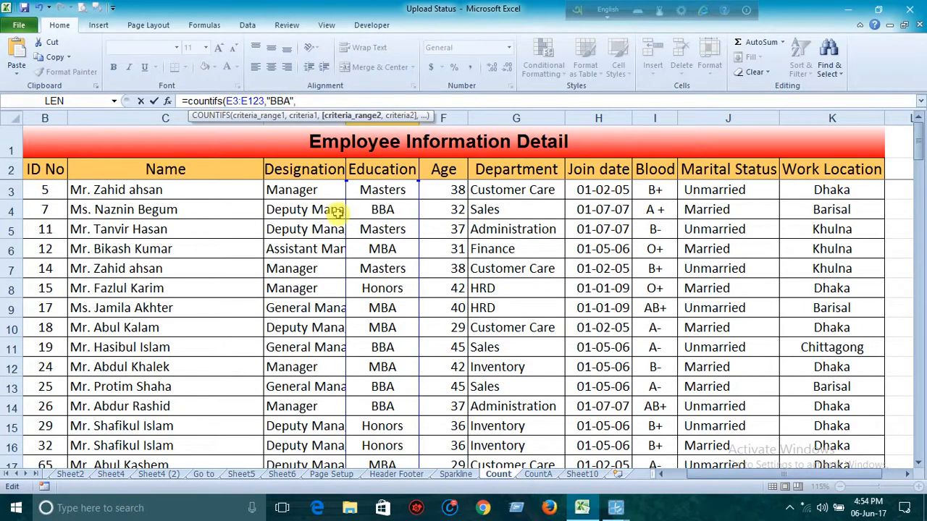
pyautogui.click(311, 188)
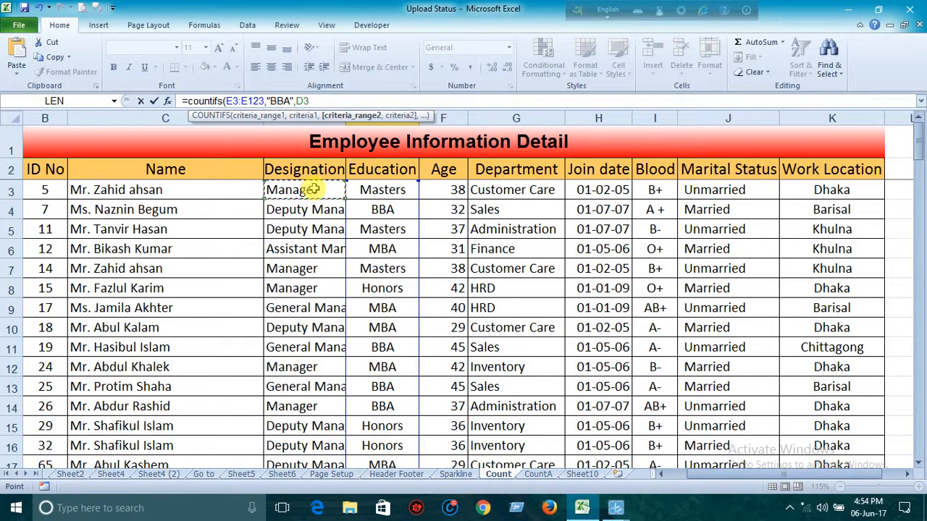
pyautogui.hotkey('ctrl', 'shift', 'Down')
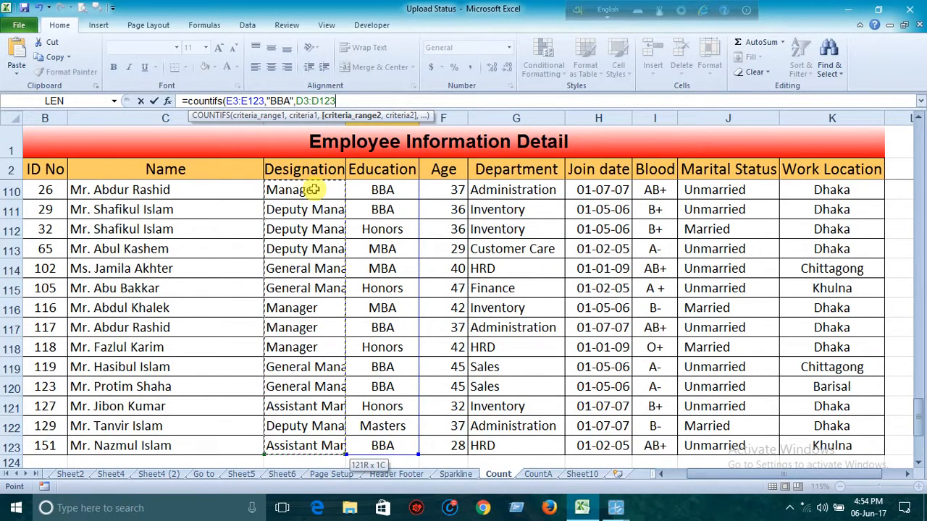
pyautogui.write(',"Manager')
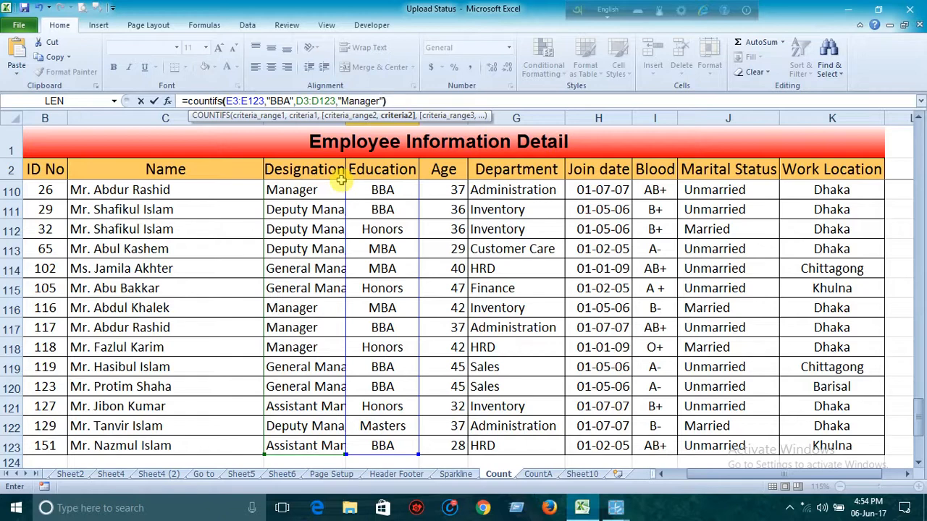
pyautogui.press('Return')
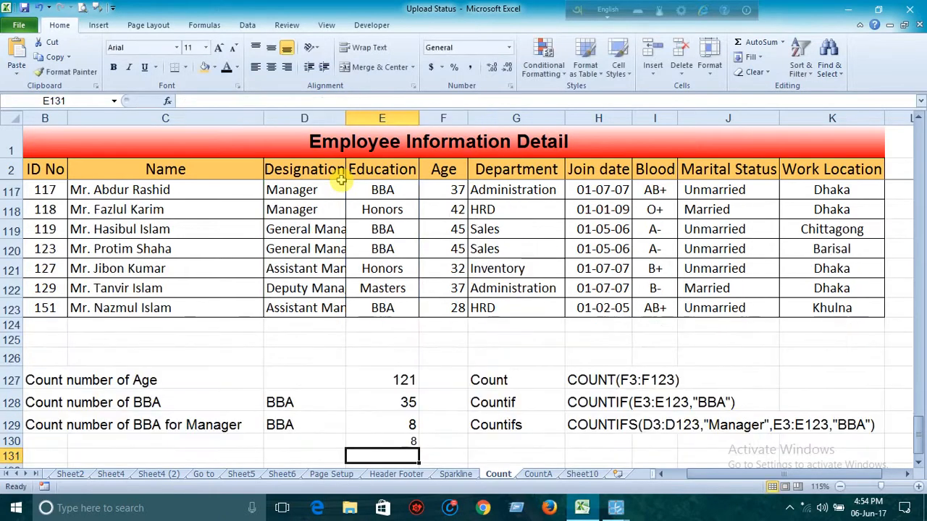
# Step: Compare the COUNTIFS formulas in E129 and E130, and delete the reversed-order formula from E130
pyautogui.click(408, 425)
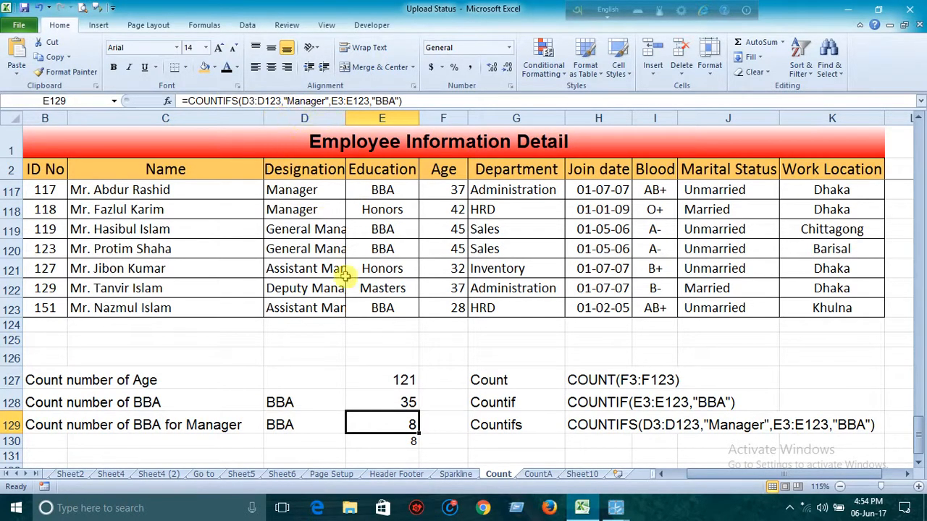
pyautogui.click(400, 439)
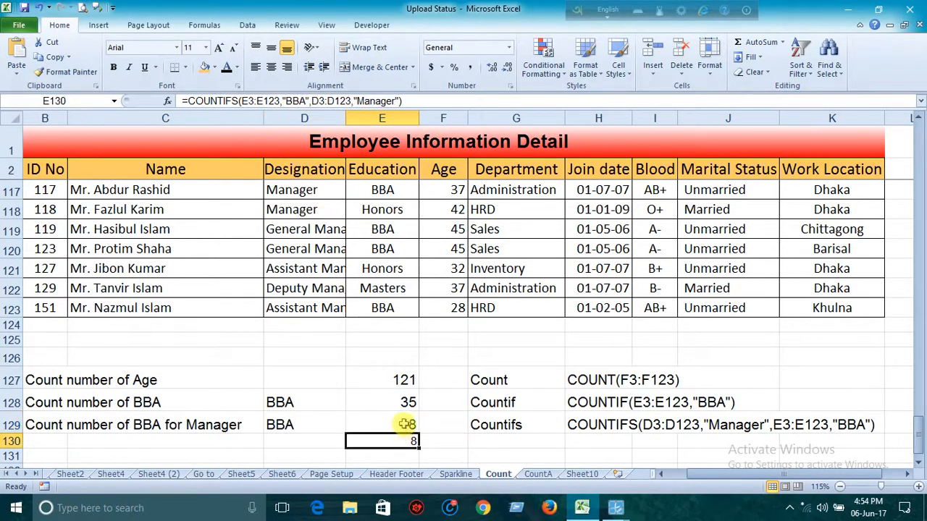
pyautogui.click(408, 423)
pyautogui.click(409, 453)
pyautogui.click(410, 439)
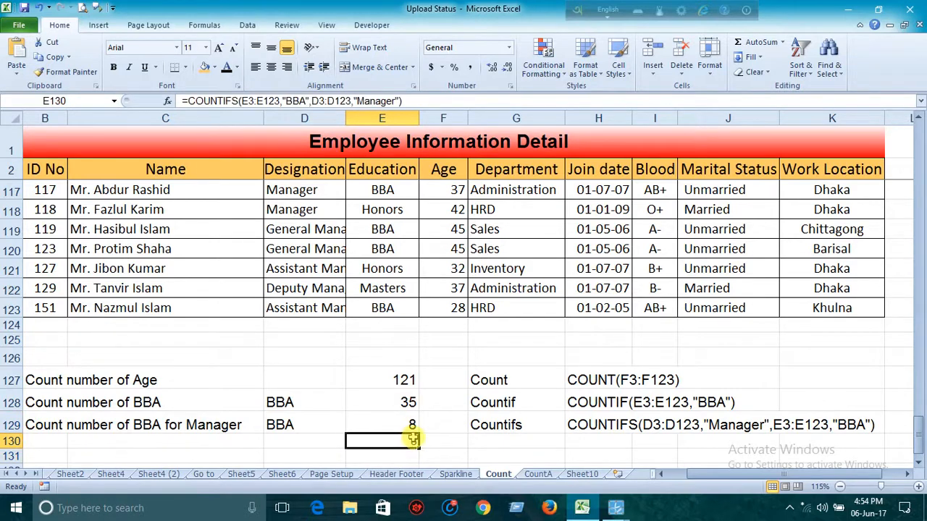
pyautogui.press('Delete')
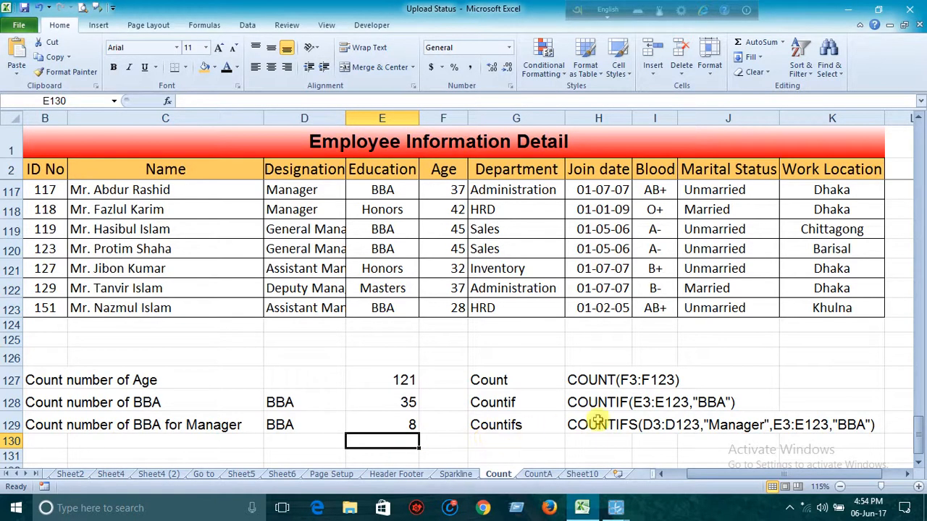
# Step: Review the Countif and Countifs labels and look through the Education column entries of the employee table
pyautogui.click(510, 402)
pyautogui.click(504, 425)
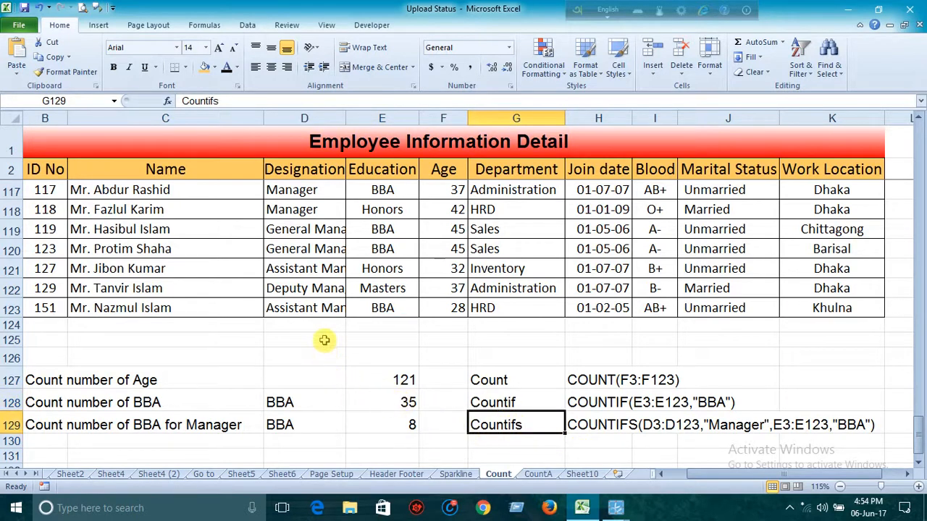
pyautogui.scroll(18, 362, 326)
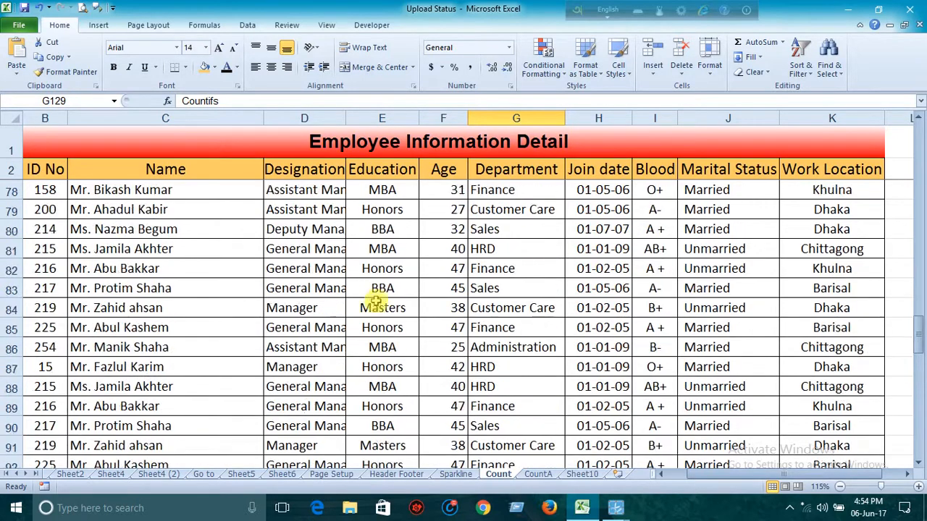
pyautogui.scroll(20, 431, 258)
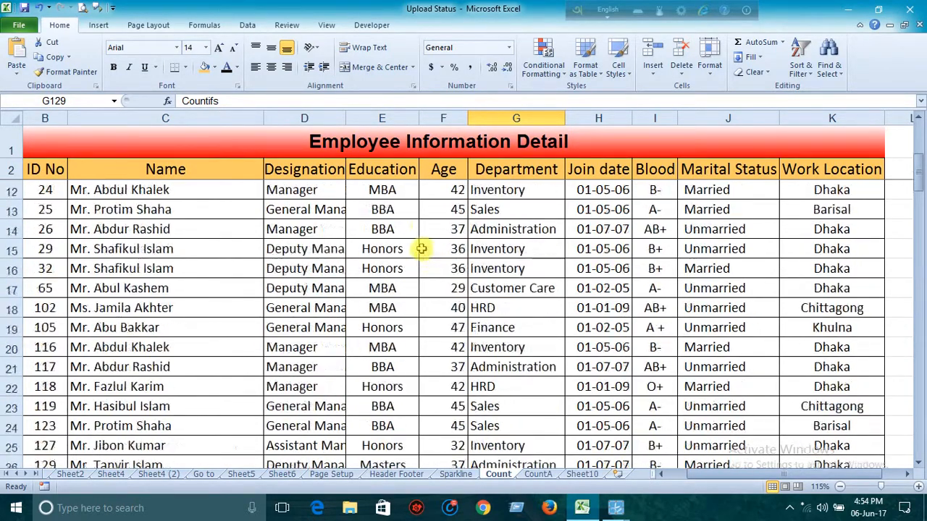
pyautogui.click(380, 189)
pyautogui.scroll(-18, 383, 290)
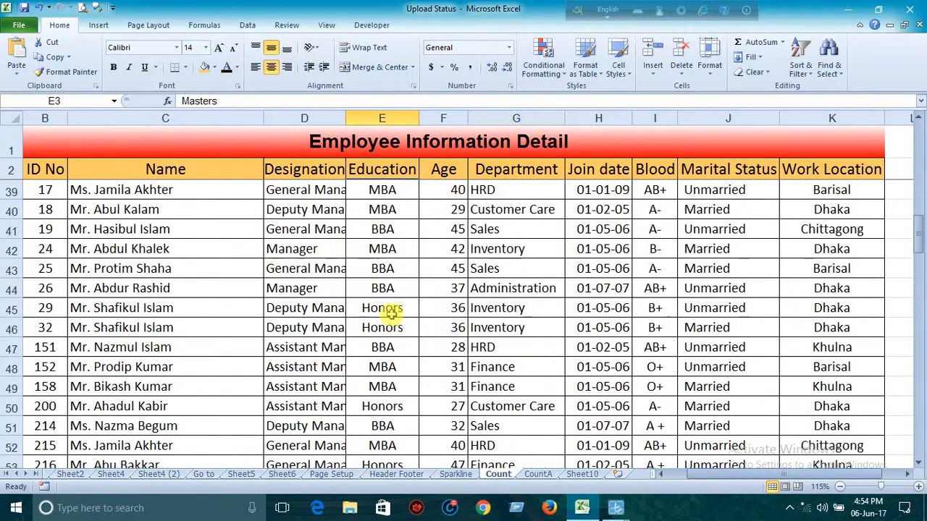
pyautogui.scroll(-20, 391, 325)
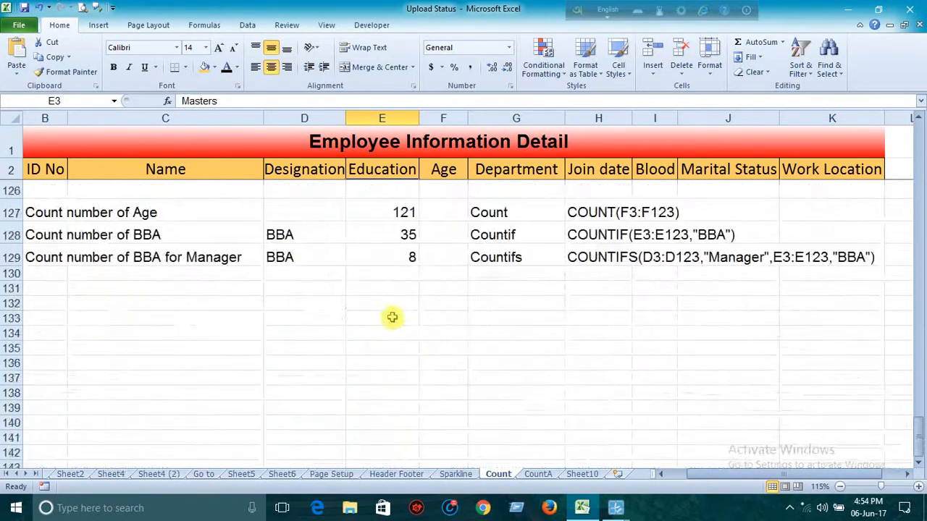
# Step: Enter a COUNT formula in E124, below the Education column, over the range E3:E123
pyautogui.click(392, 330)
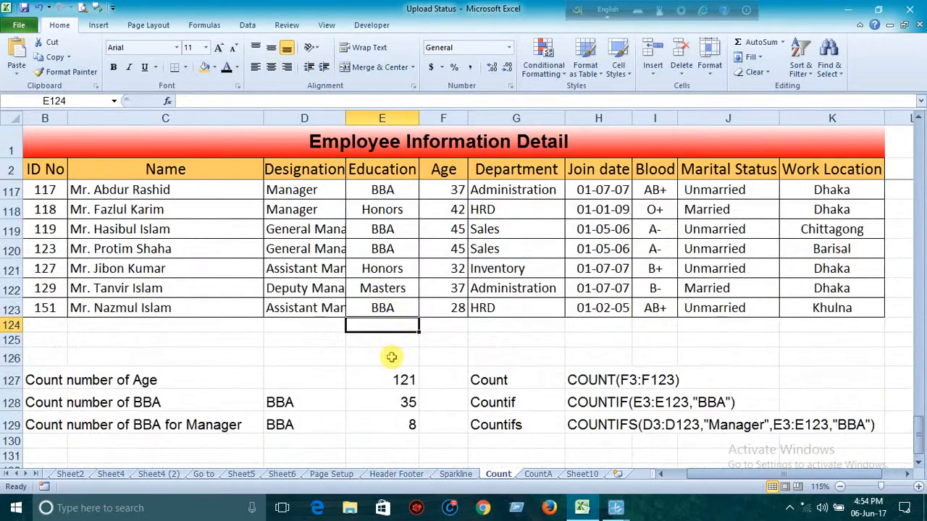
pyautogui.write('=coun')
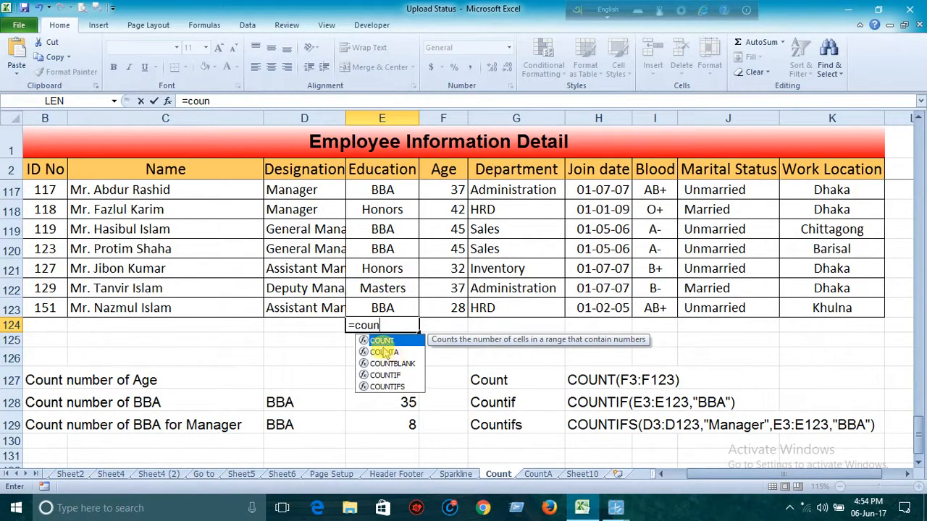
pyautogui.doubleClick(384, 352)
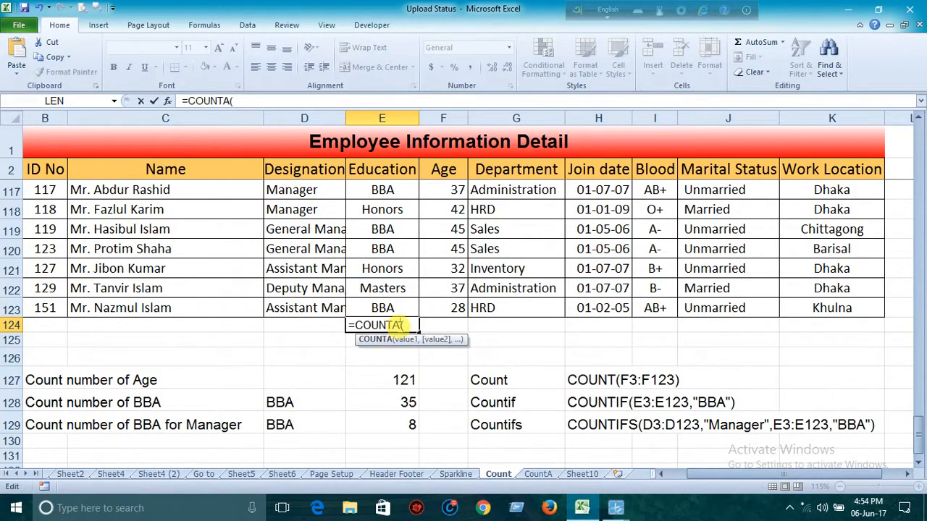
pyautogui.press('BackSpace')
pyautogui.press('BackSpace')
pyautogui.write('(')
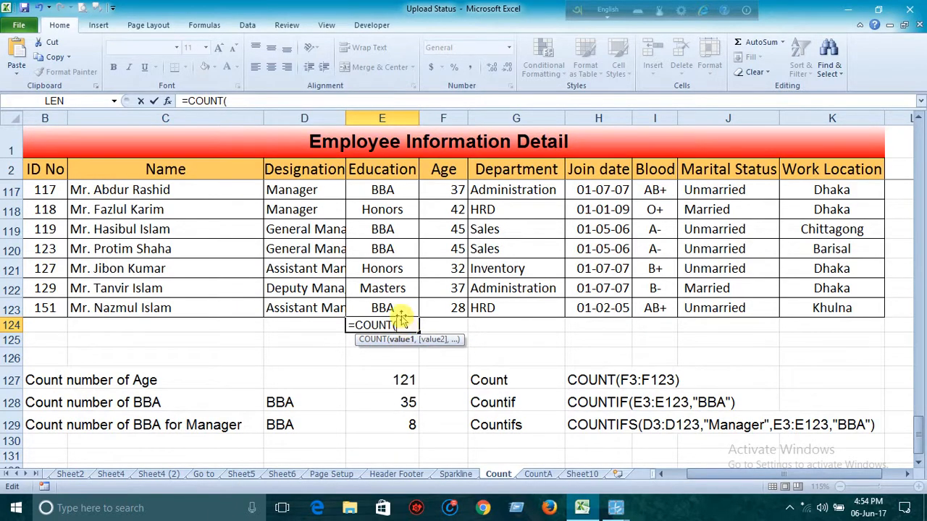
pyautogui.click(399, 310)
pyautogui.hotkey('ctrl', 'shift', 'Up')
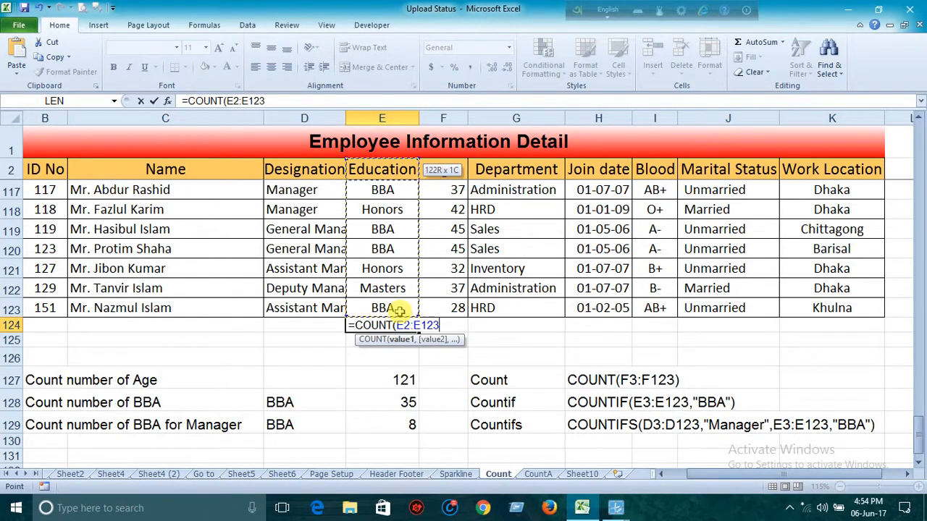
pyautogui.hotkey('shift', 'Down')
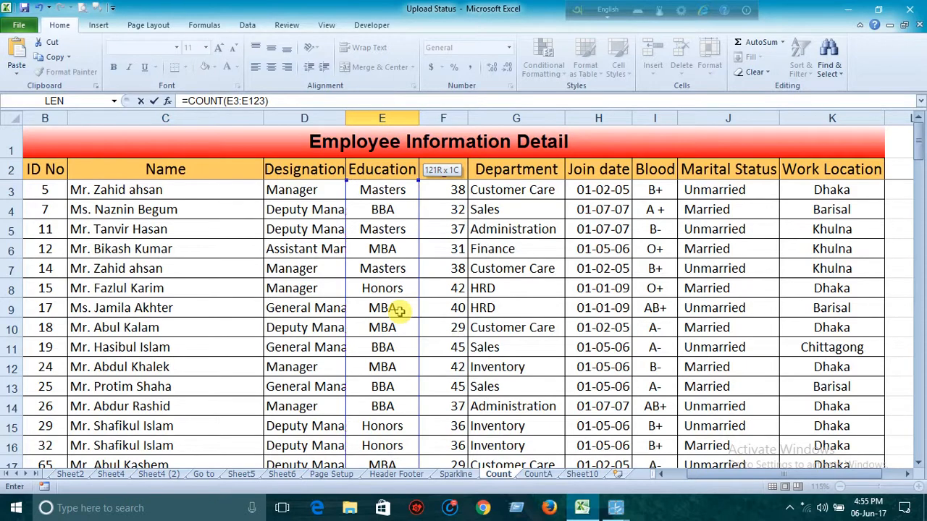
pyautogui.press('Return')
# Step: Change the COUNT formula in E124 to count the Age column range F3:F123
pyautogui.click(391, 443)
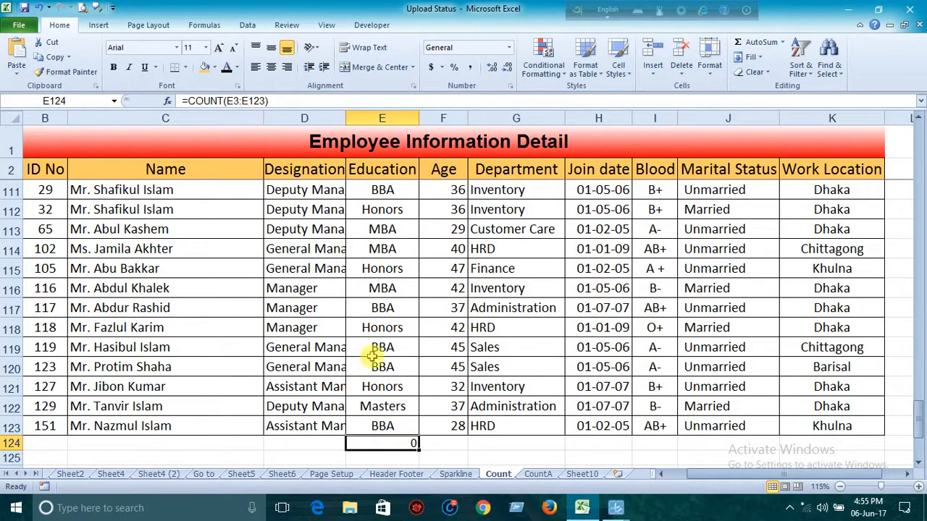
pyautogui.scroll(-2, 405, 420)
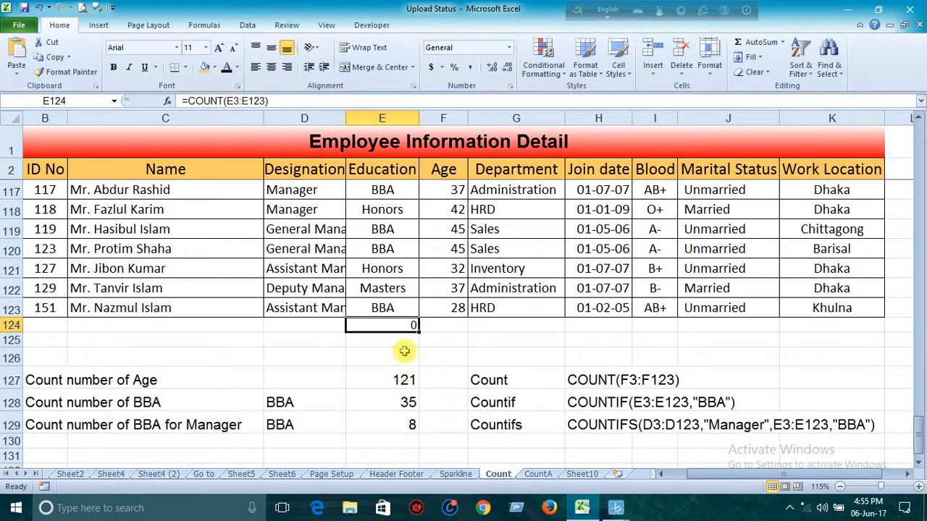
pyautogui.click(234, 101)
pyautogui.press('BackSpace')
pyautogui.write('F')
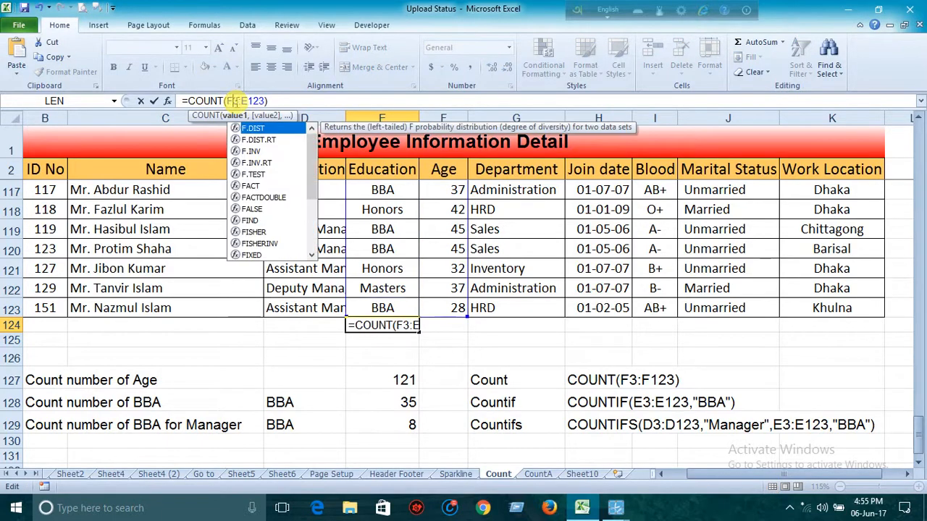
pyautogui.click(246, 102)
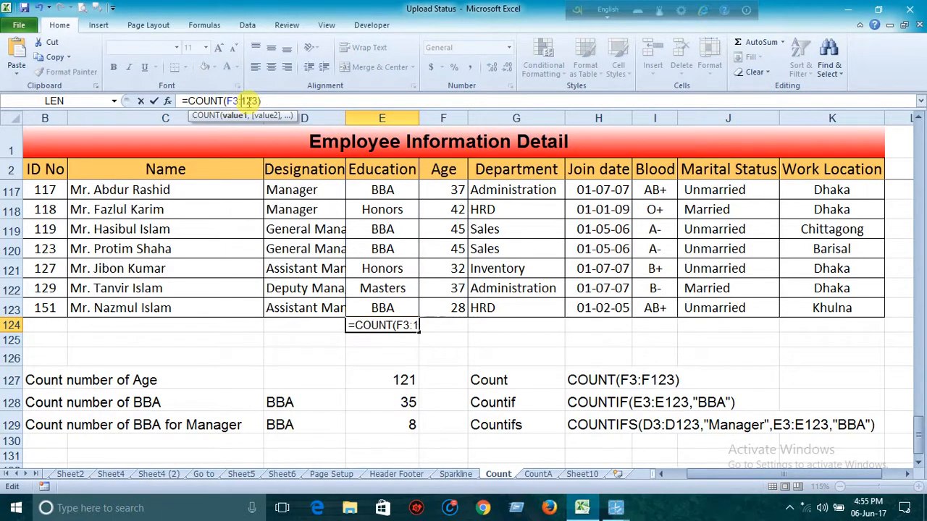
pyautogui.write('F')
pyautogui.press('Return')
# Step: Delete the COUNT formula from E124 and review the Countif and Countifs labels in G128 and G129
pyautogui.click(388, 325)
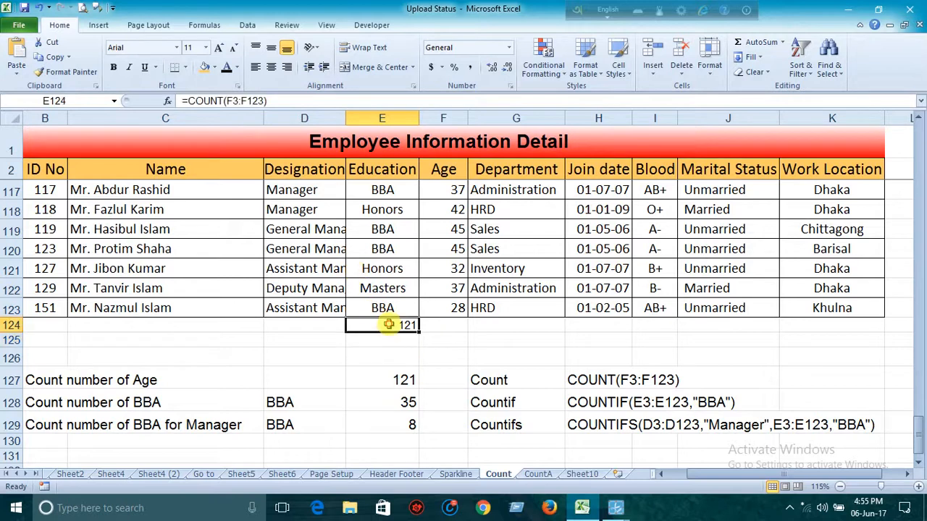
pyautogui.press('Delete')
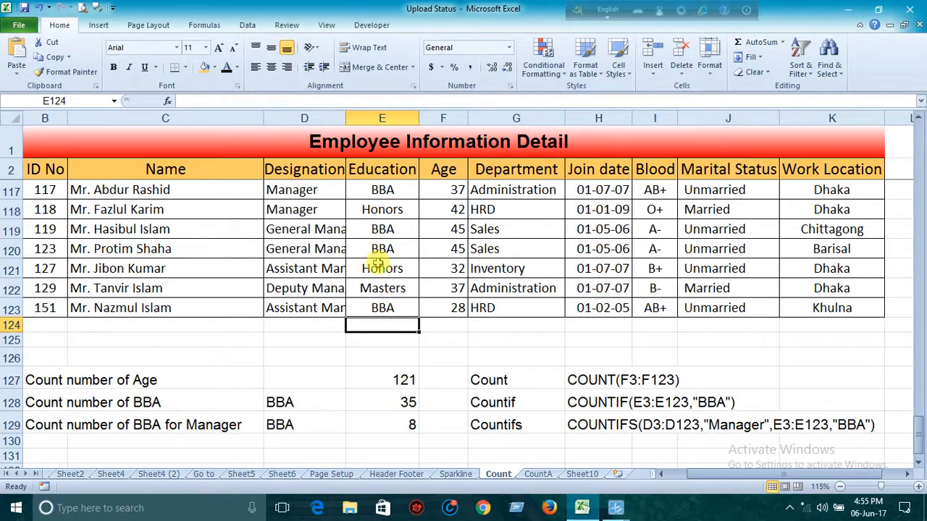
pyautogui.click(440, 327)
pyautogui.click(399, 330)
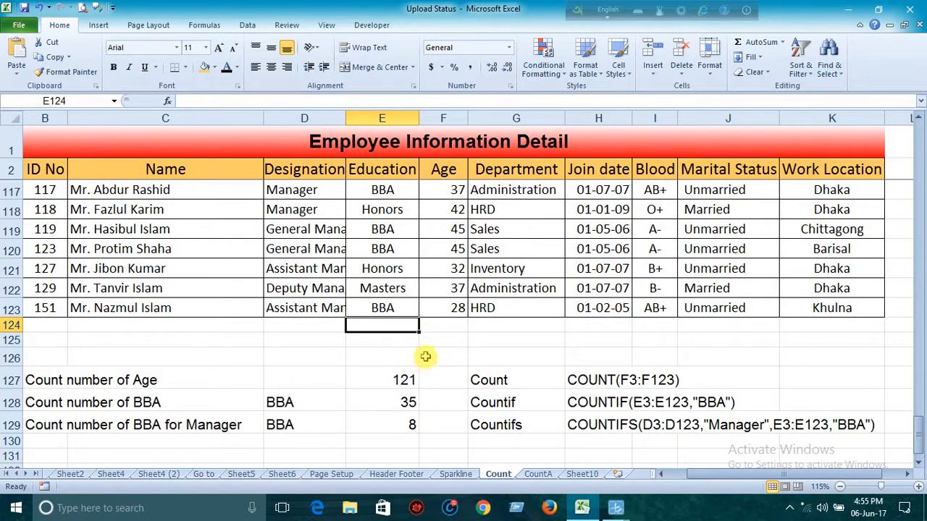
pyautogui.click(499, 404)
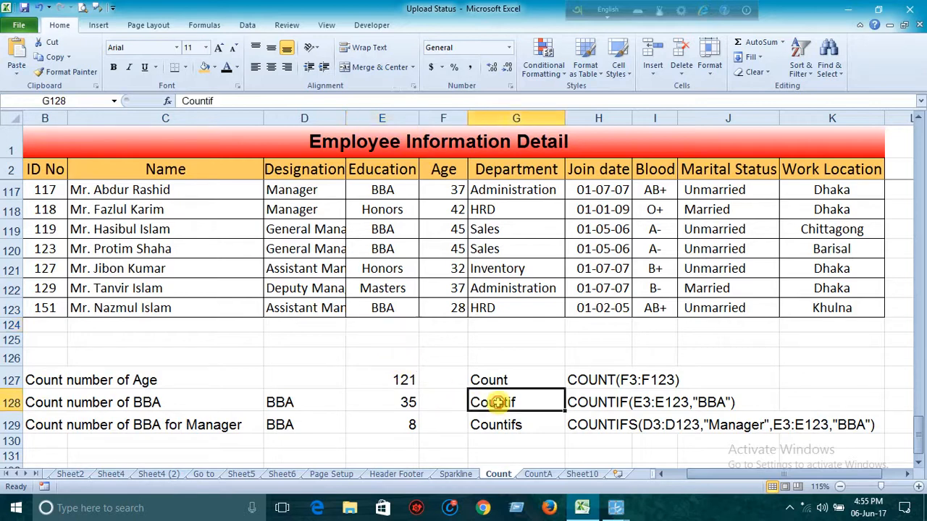
pyautogui.click(498, 425)
pyautogui.click(498, 404)
pyautogui.click(496, 425)
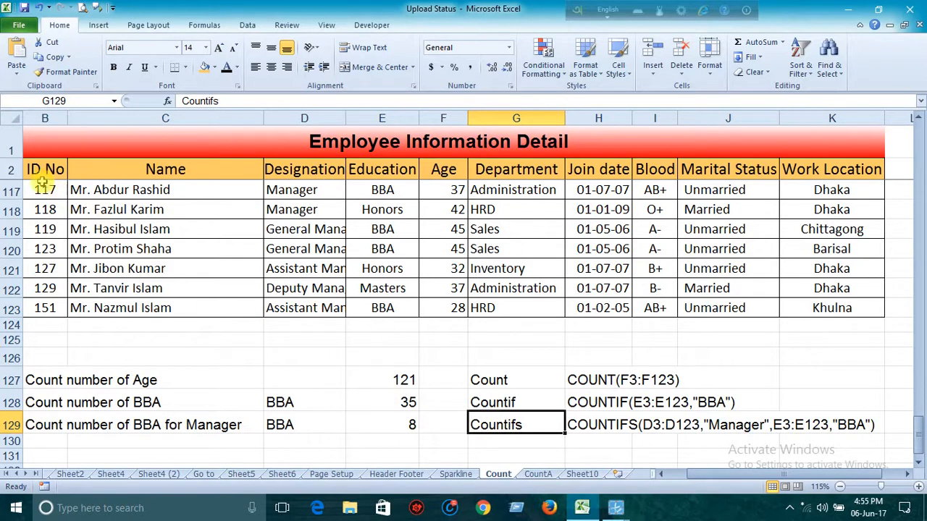
# Step: Add filters to header row 2 and filter the Designation column to show only Manager
pyautogui.click(13, 169)
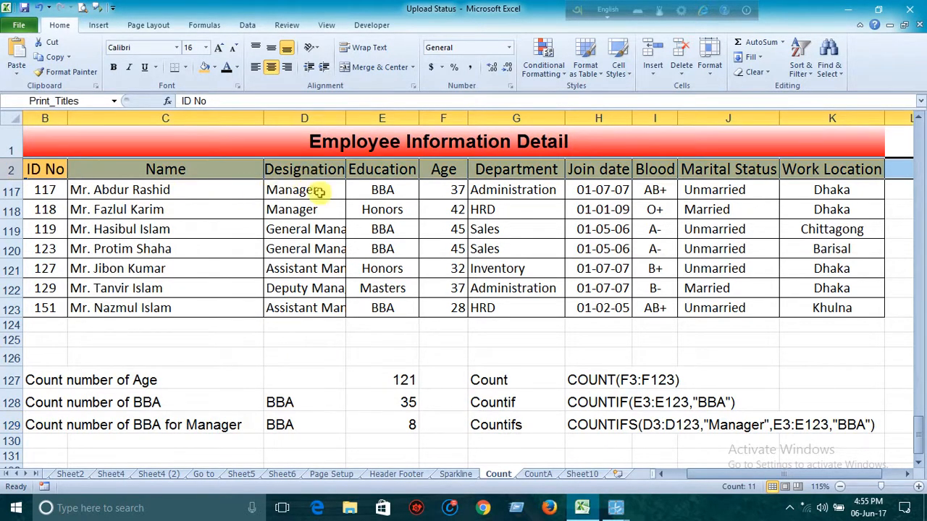
pyautogui.click(247, 24)
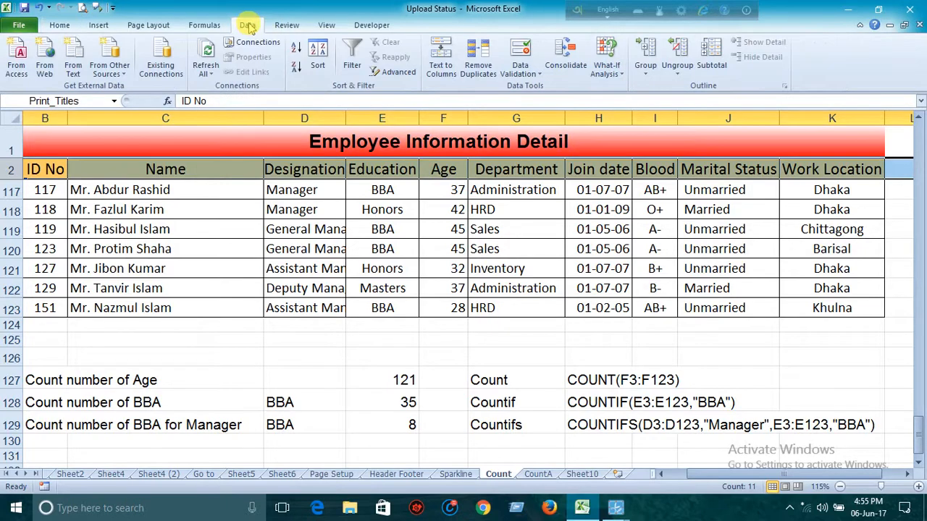
pyautogui.click(352, 52)
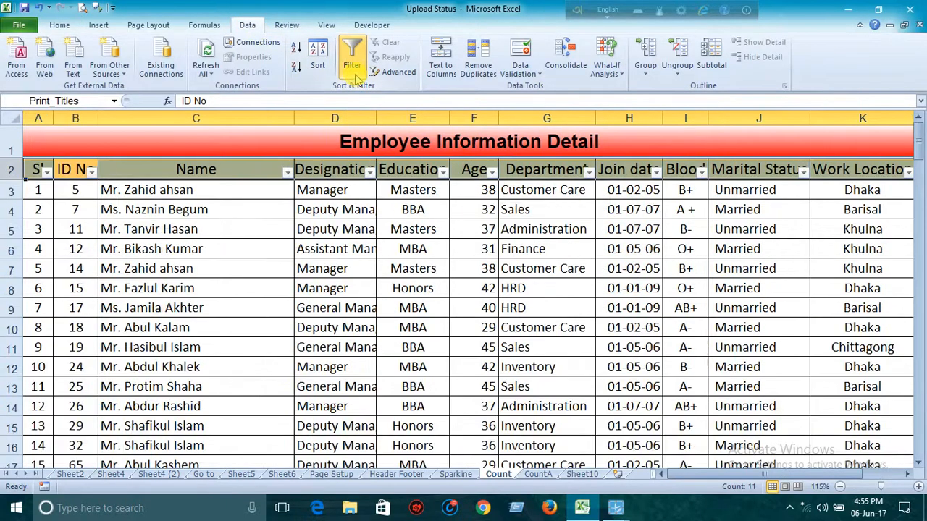
pyautogui.click(370, 171)
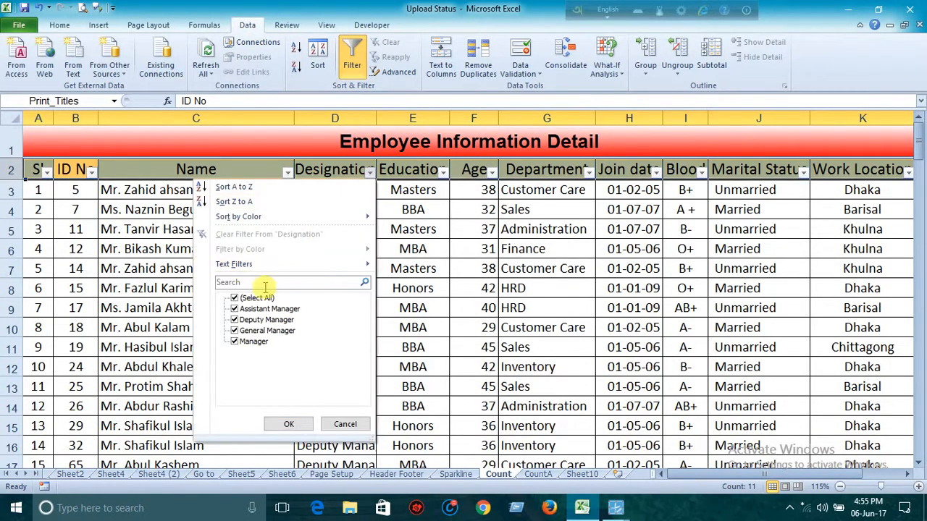
pyautogui.click(234, 298)
pyautogui.click(246, 342)
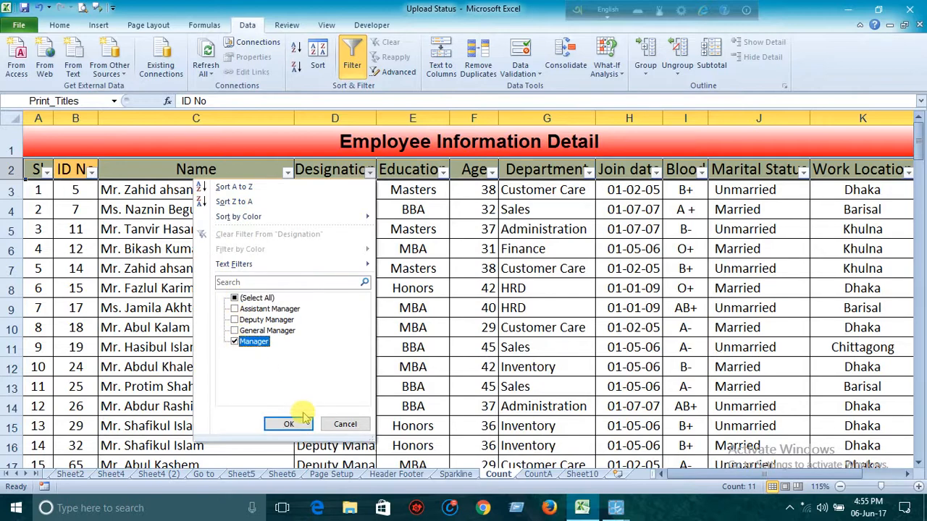
pyautogui.click(294, 425)
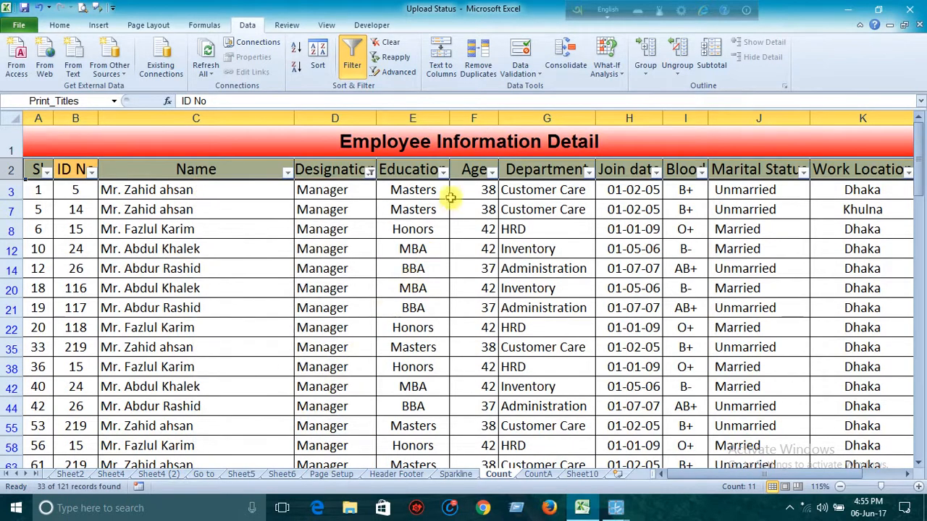
# Step: Filter the Education column to BBA only and select the filtered Age and Education entries to check their count
pyautogui.click(442, 172)
pyautogui.click(307, 298)
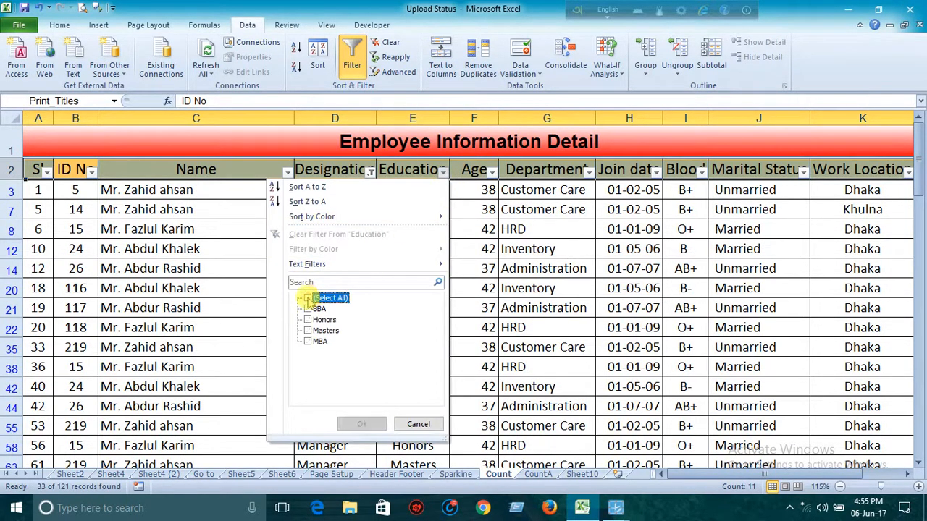
pyautogui.click(307, 308)
pyautogui.click(361, 422)
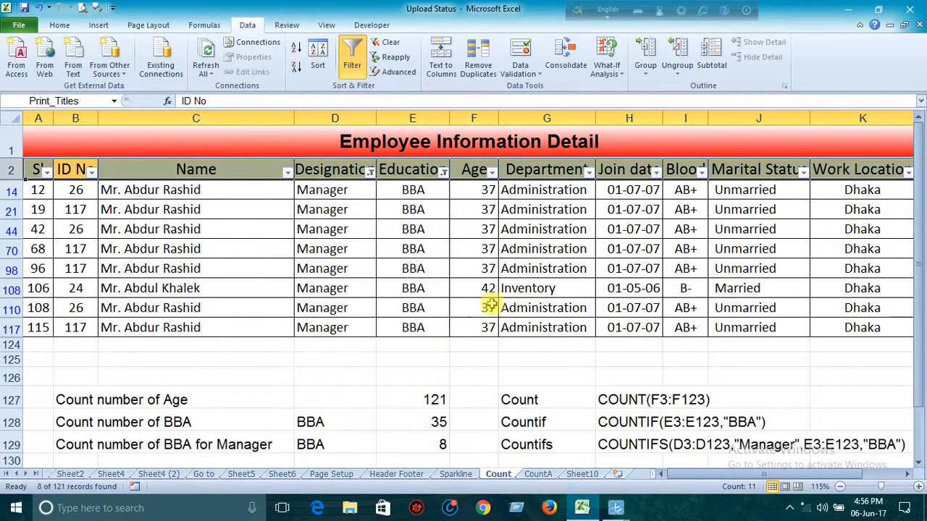
pyautogui.moveTo(481, 189); pyautogui.dragTo(476, 326)
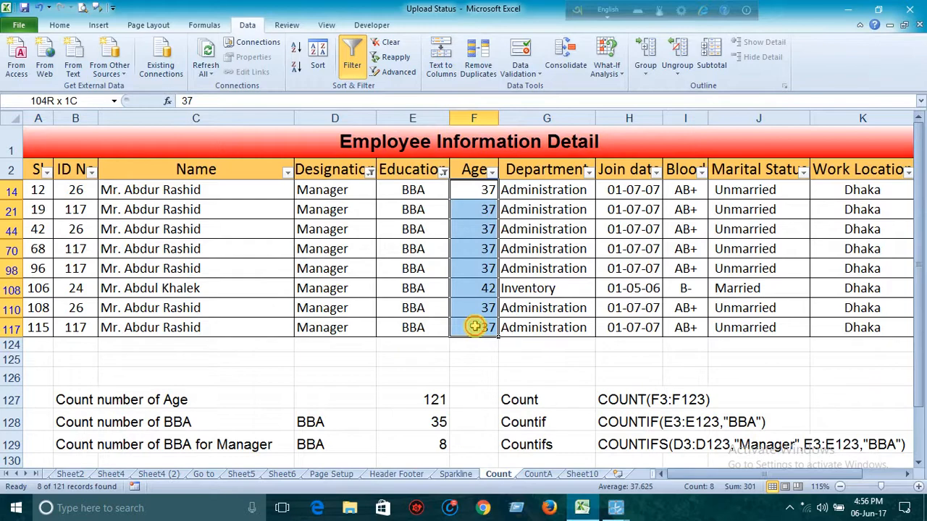
pyautogui.moveTo(406, 189); pyautogui.dragTo(411, 320)
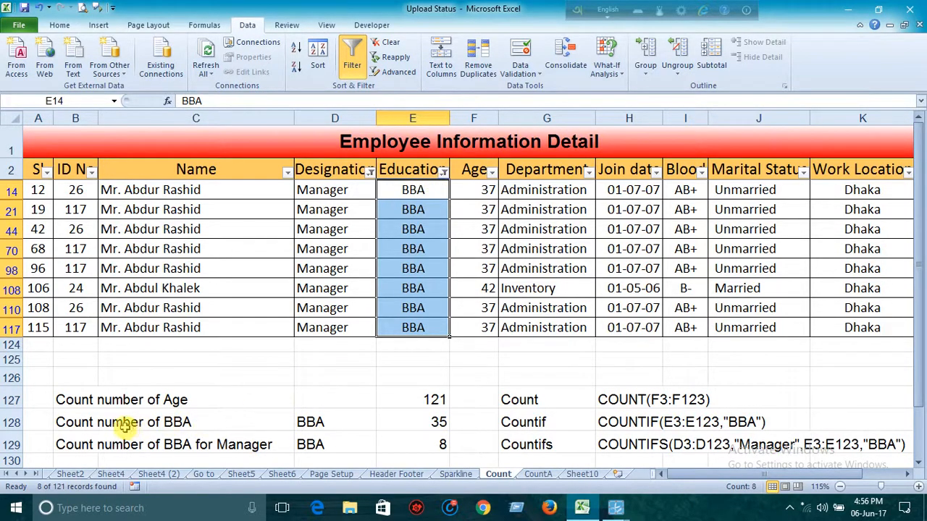
# Step: Reset the Designation filter to include all designations
pyautogui.click(369, 172)
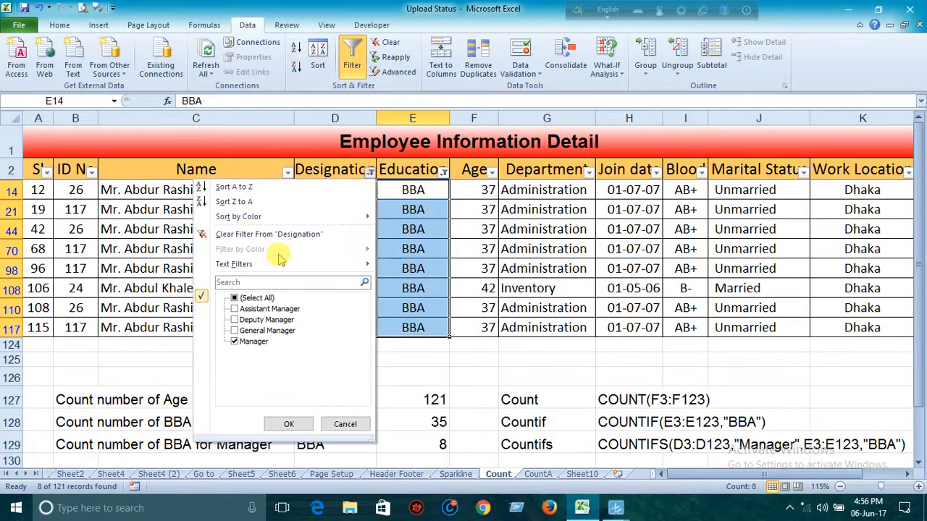
pyautogui.click(235, 298)
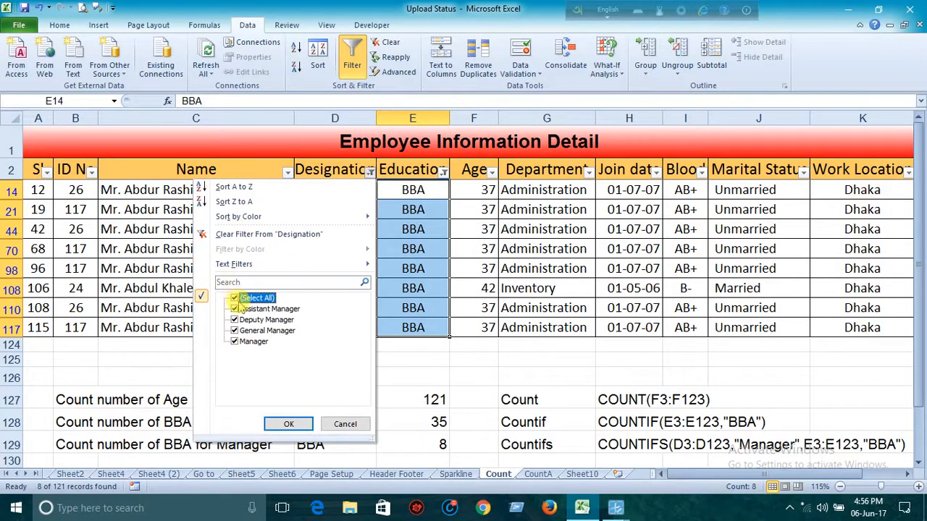
pyautogui.click(288, 426)
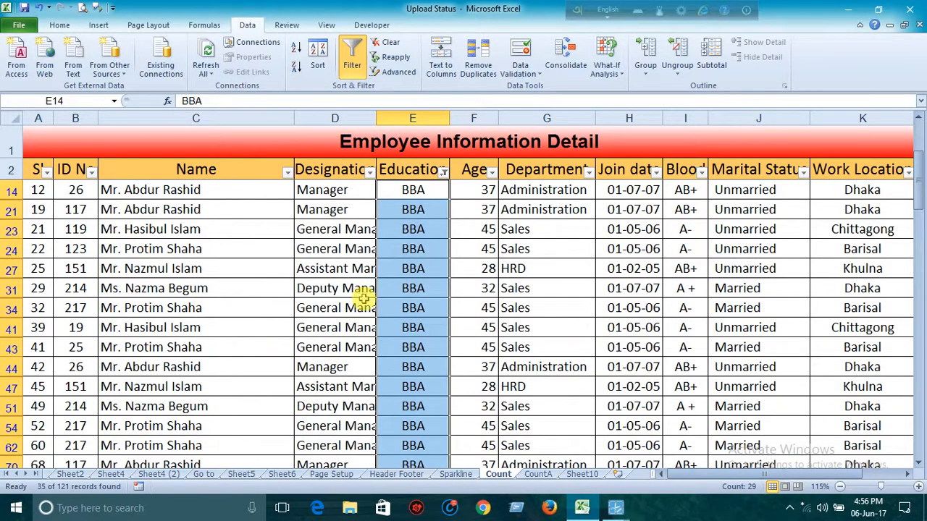
# Step: Select all filtered BBA entries in the Education column, from E4 to E123, to check their count
pyautogui.moveTo(405, 189); pyautogui.dragTo(405, 429)
pyautogui.scroll(-3, 403, 422)
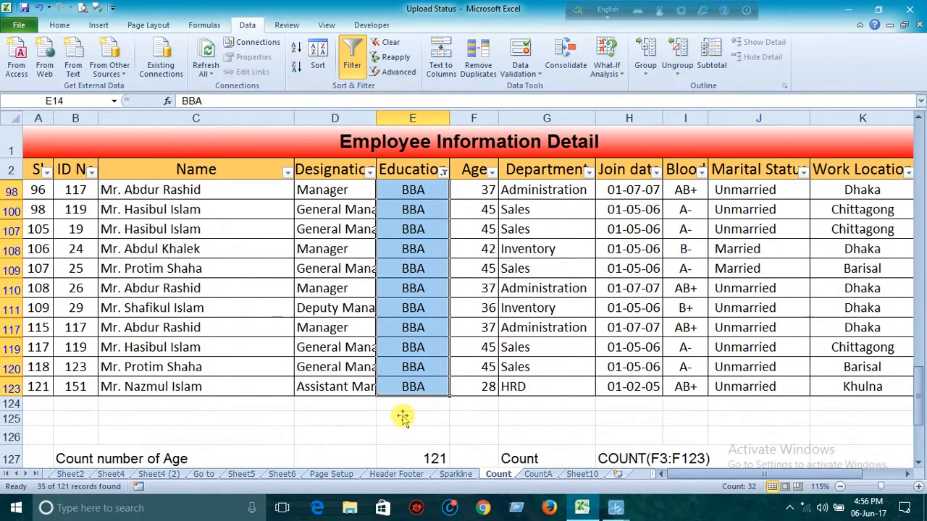
pyautogui.scroll(2, 403, 417)
pyautogui.scroll(8, 403, 410)
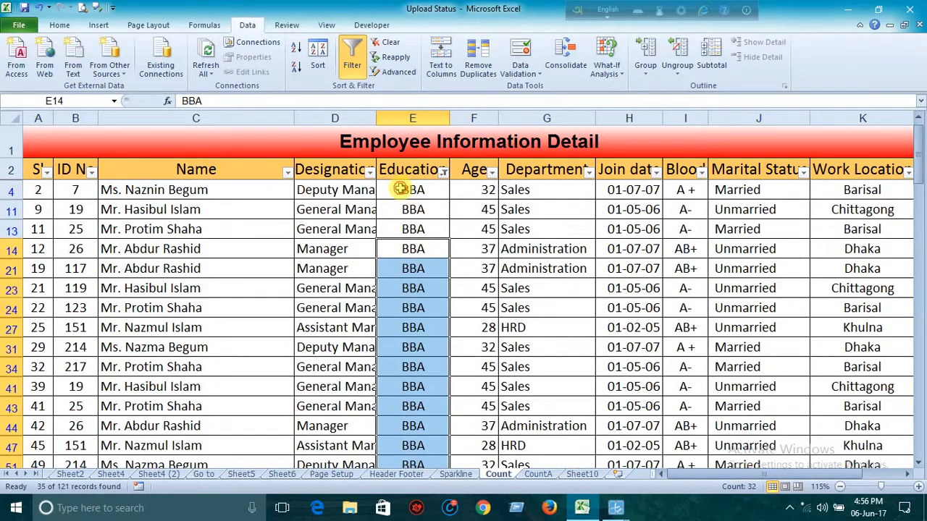
pyautogui.moveTo(400, 189); pyautogui.dragTo(444, 436)
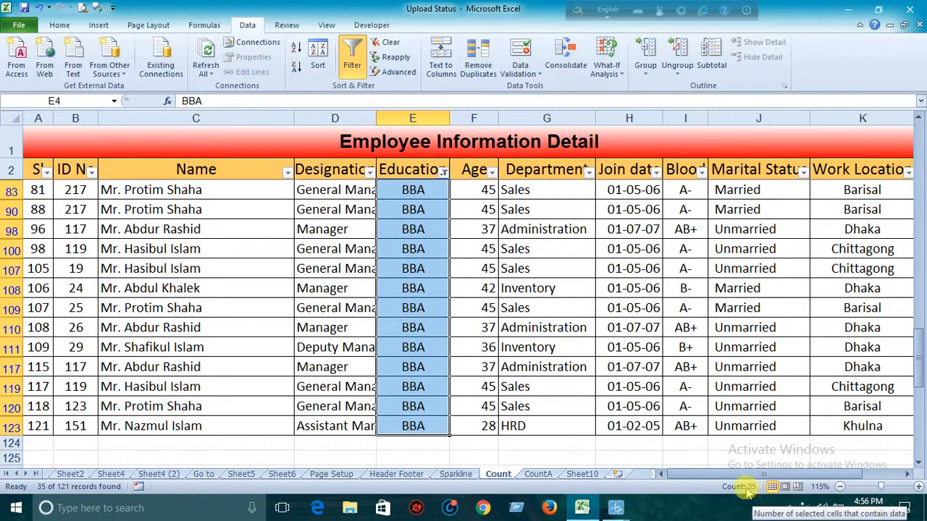
# Step: Compare the filtered BBA entries with the COUNTIF result for BBA in the summary rows below the table
pyautogui.scroll(-2, 480, 447)
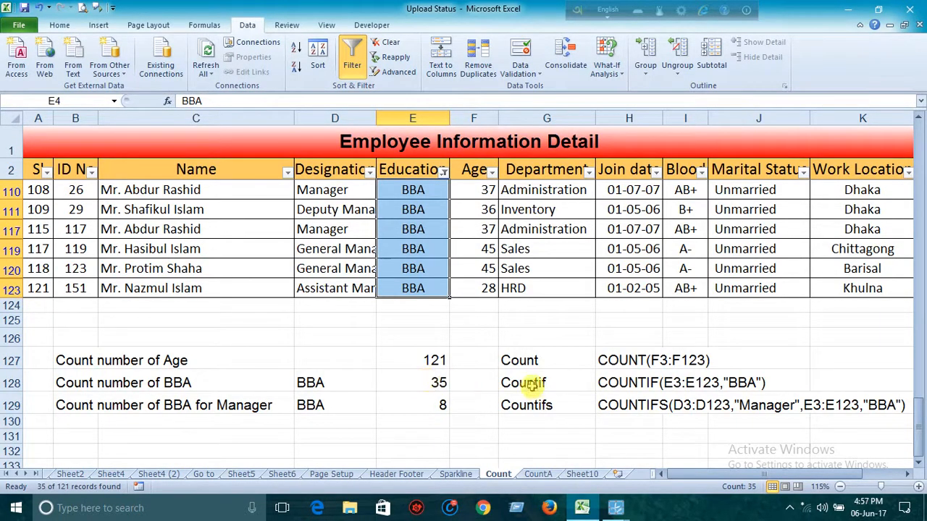
pyautogui.scroll(10, 427, 398)
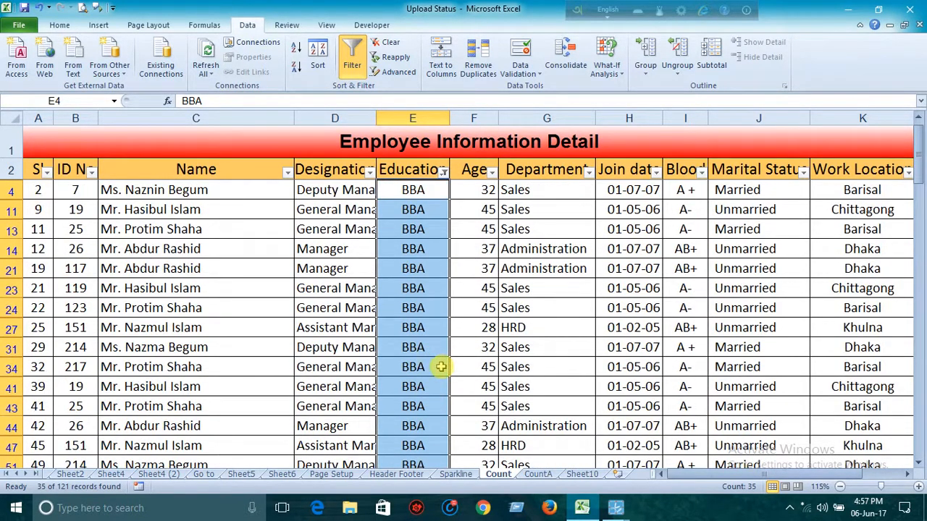
pyautogui.scroll(-10, 441, 367)
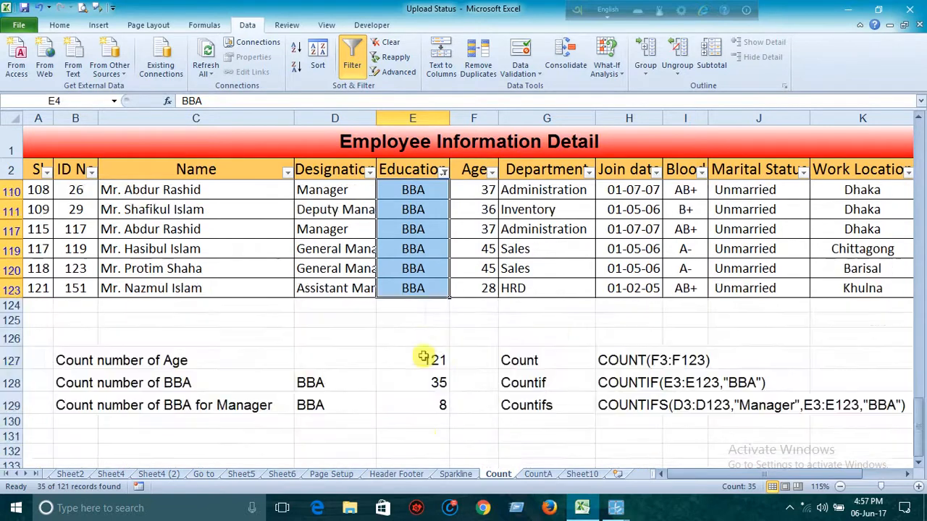
pyautogui.scroll(-2, 423, 355)
pyautogui.scroll(15, 424, 352)
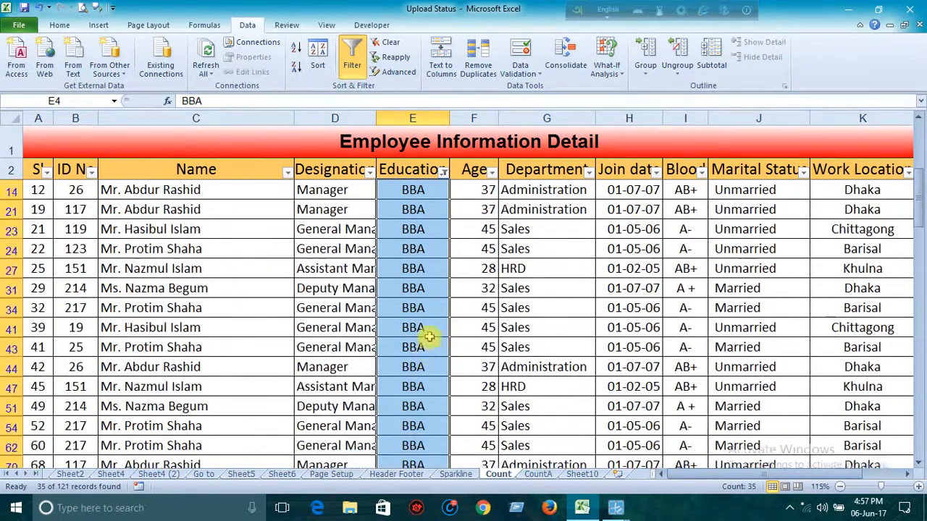
pyautogui.scroll(1, 429, 337)
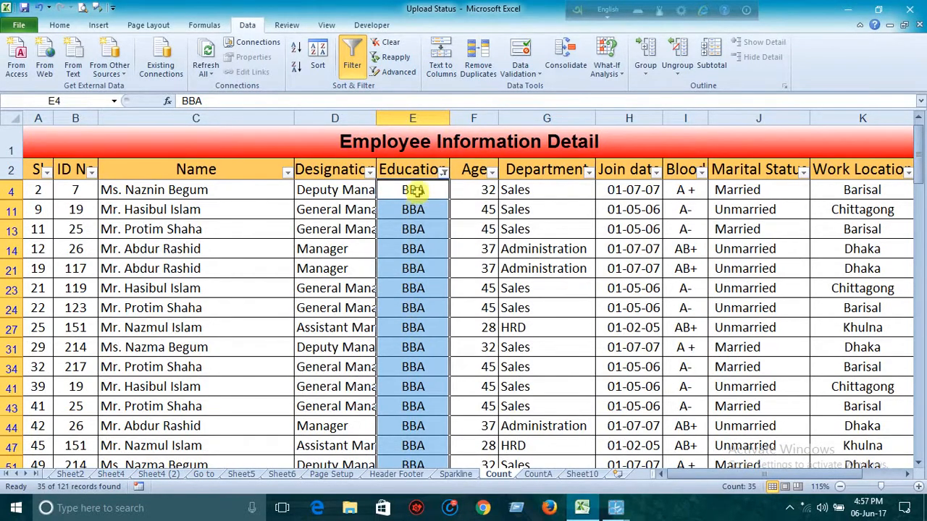
pyautogui.scroll(-4, 411, 327)
pyautogui.scroll(-8, 410, 328)
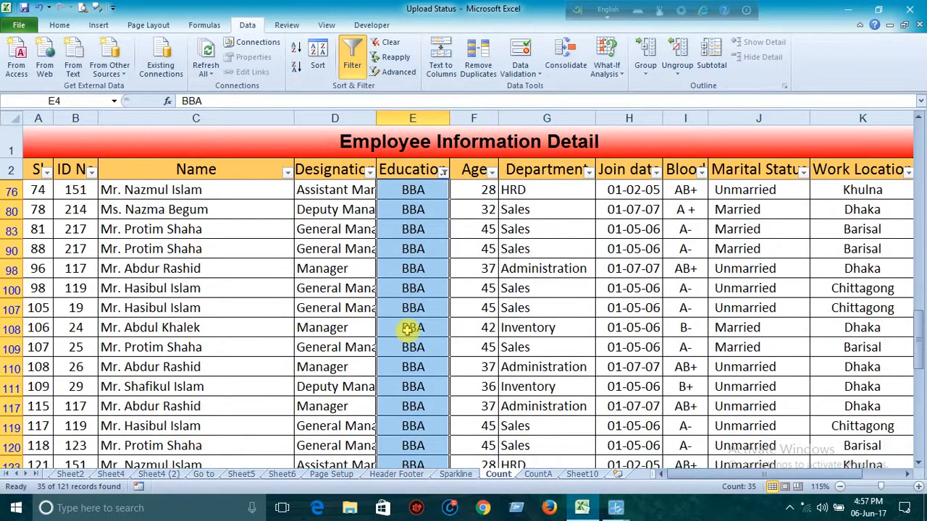
pyautogui.click(407, 319)
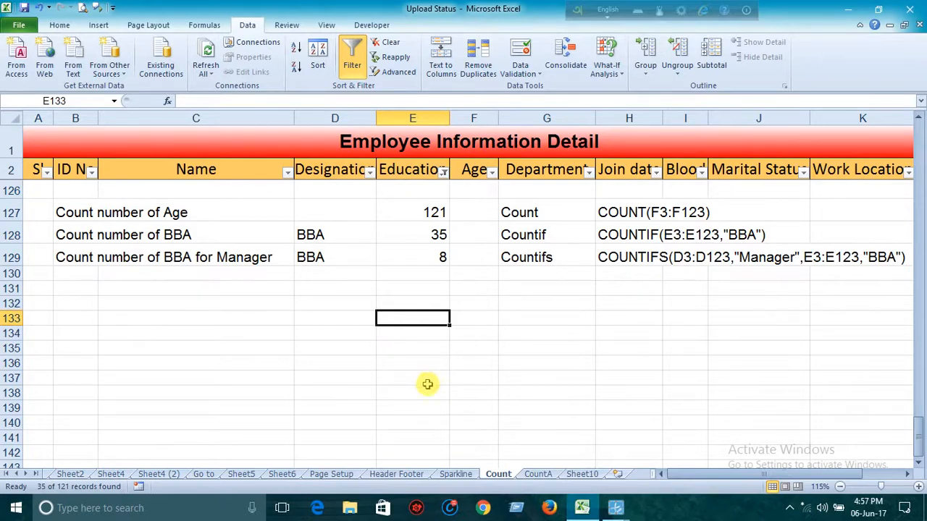
pyautogui.click(476, 289)
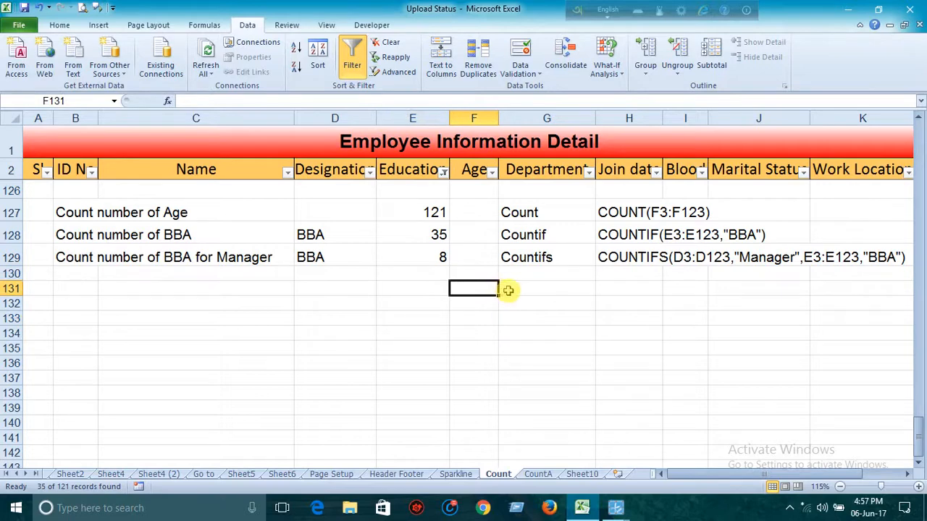
pyautogui.click(510, 289)
pyautogui.click(622, 288)
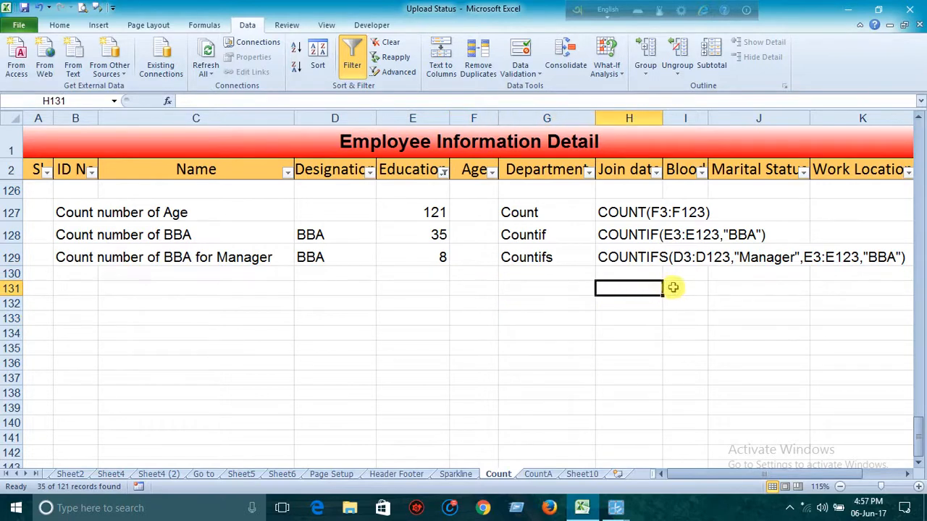
pyautogui.click(673, 288)
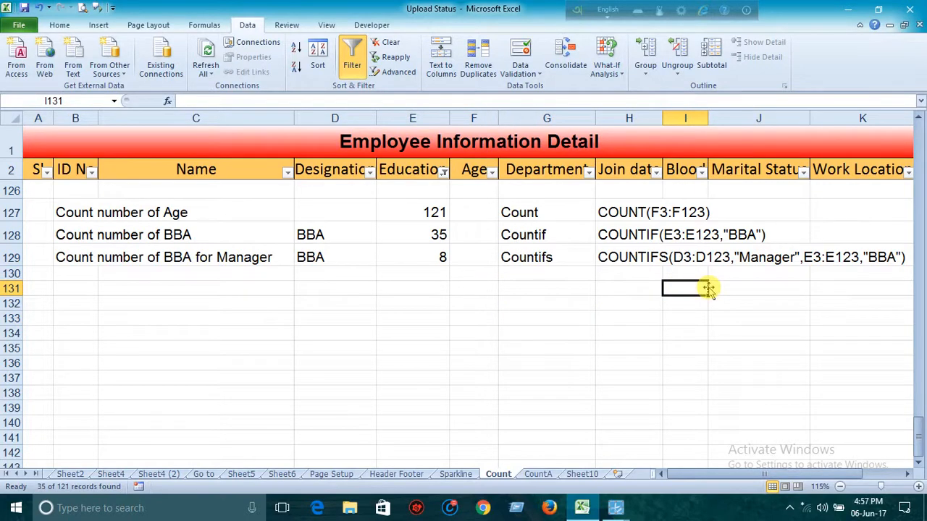